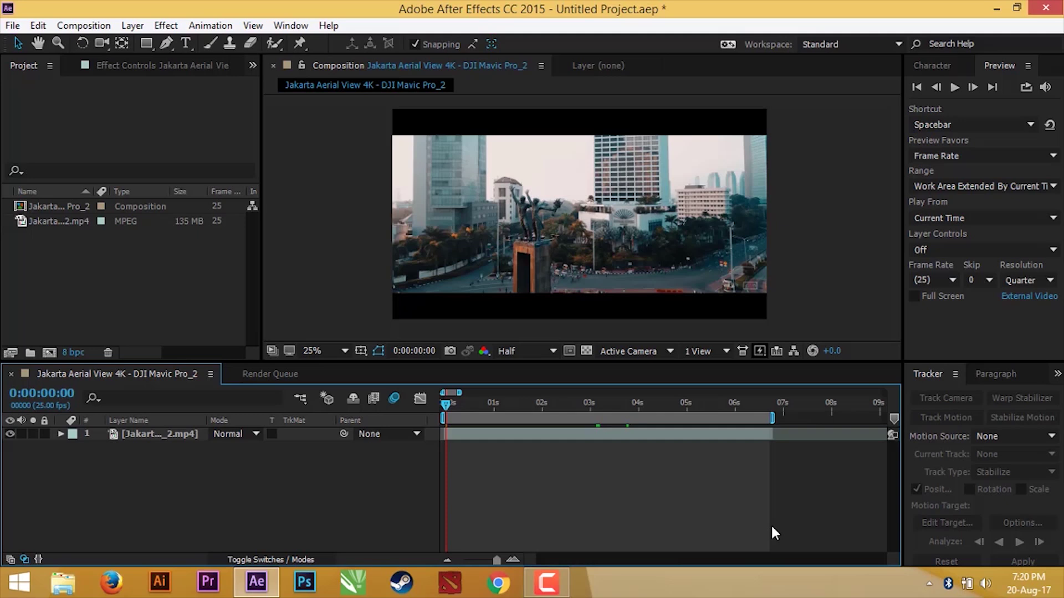
- Type a white 'Jakarta' title over the aerial footage and scale it up to about 101 px
{"action": "left_click", "coordinate": [186, 40]}
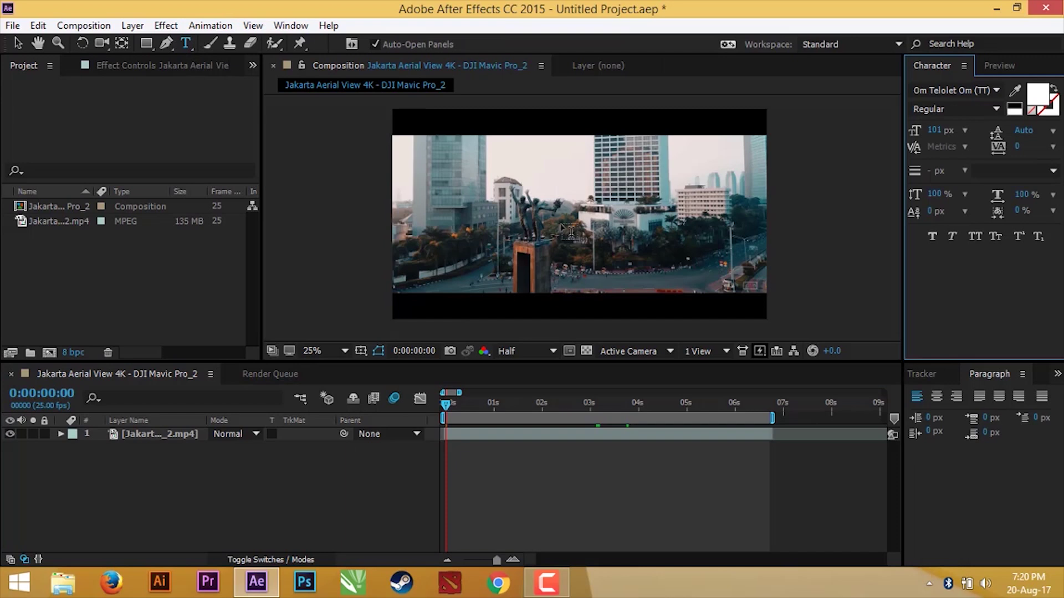
{"action": "left_click", "coordinate": [564, 226]}
{"action": "type", "text": "Jakarta"}
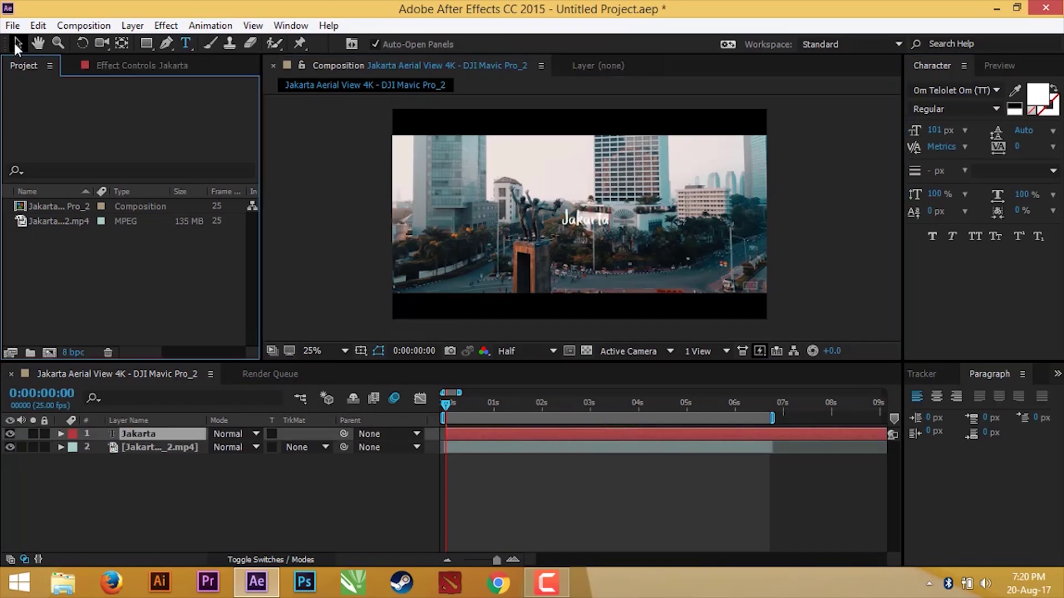
{"action": "left_click", "coordinate": [17, 44]}
{"action": "mouse_move", "coordinate": [647, 244]}
{"action": "left_mouse_down"}
{"action": "mouse_move", "coordinate": [655, 218]}
{"action": "mouse_move", "coordinate": [615, 218]}
{"action": "left_mouse_up"}
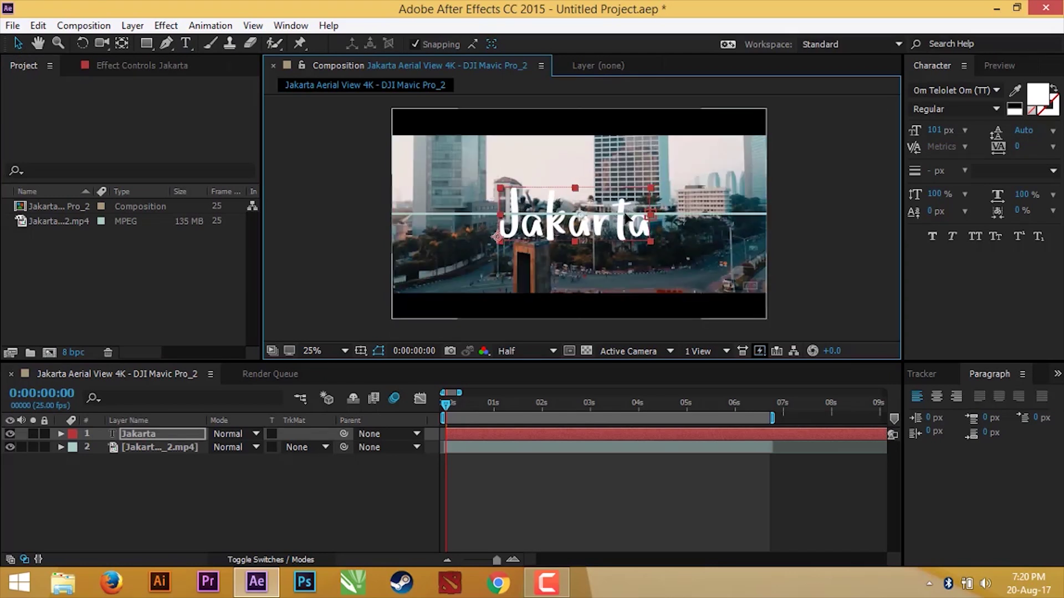
{"action": "left_click", "coordinate": [604, 488]}
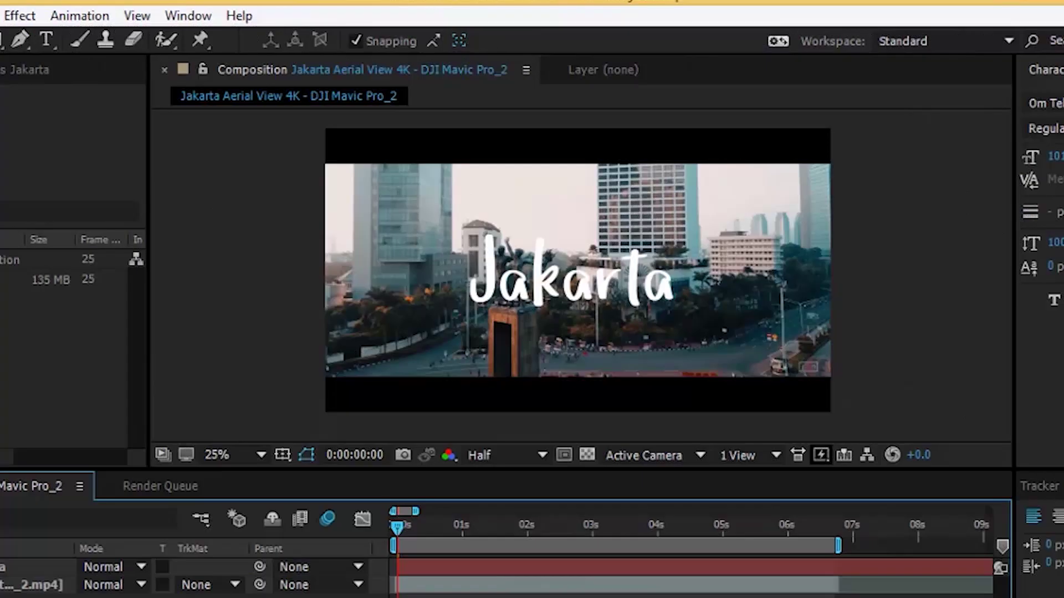
{"action": "left_click", "coordinate": [2, 15]}
- Draw a thin white rectangle bar on a new Shape Layer 1 just above the Jakarta title
{"action": "mouse_move", "coordinate": [38, 18]}
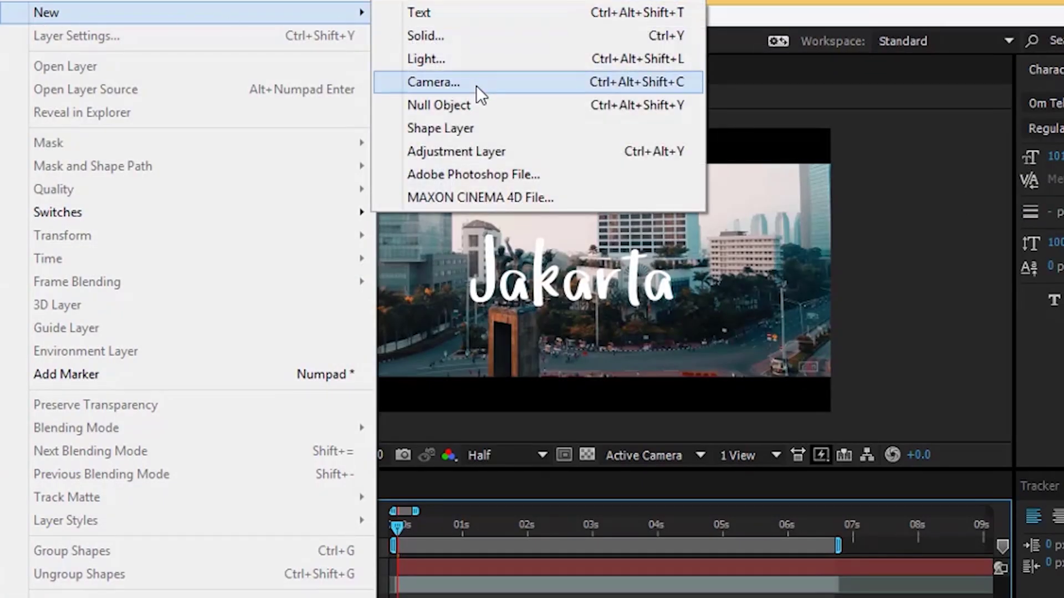
{"action": "left_click", "coordinate": [477, 130]}
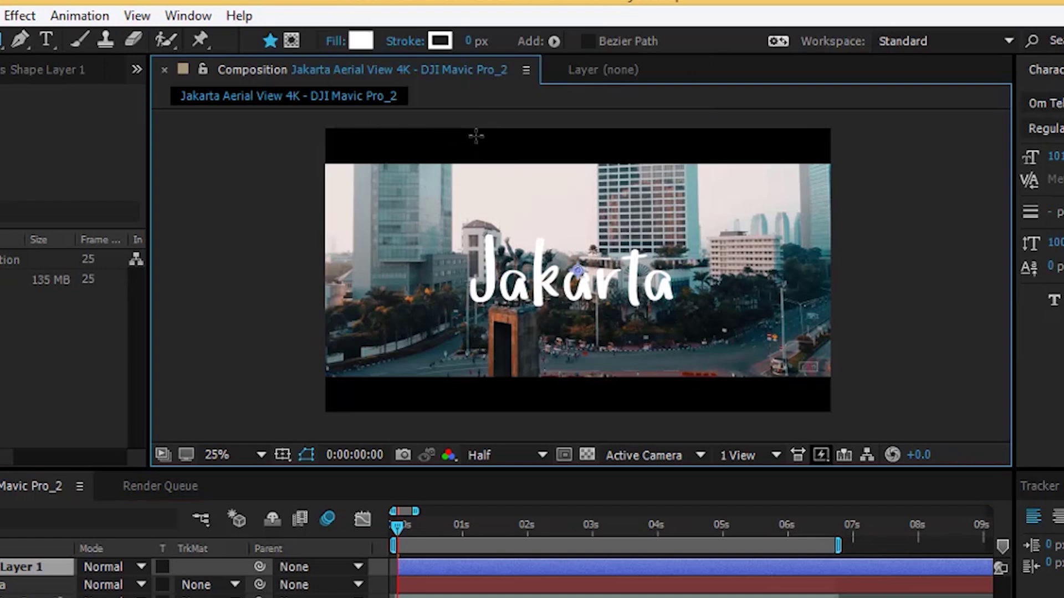
{"action": "left_click", "coordinate": [461, 211]}
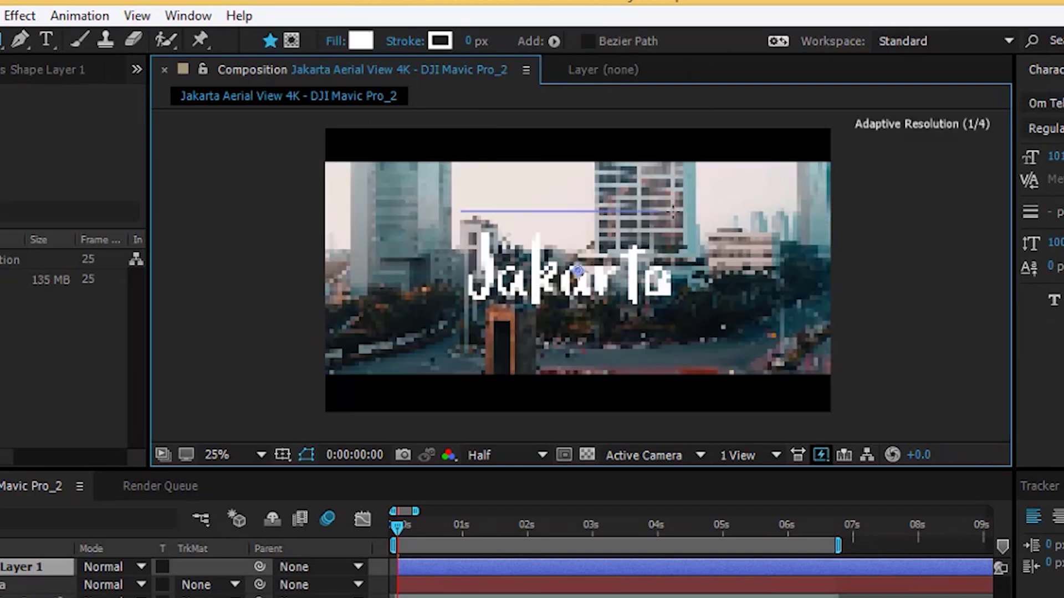
{"action": "left_click", "coordinate": [702, 211]}
{"action": "left_click_drag", "start_coordinate": [702, 212], "coordinate": [702, 217]}
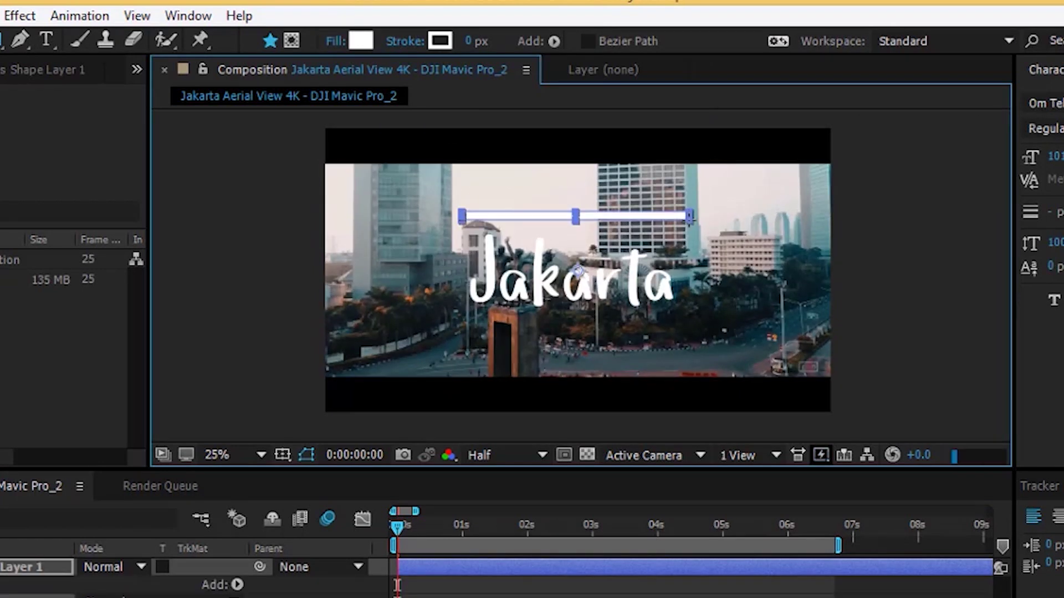
{"action": "key", "text": "v"}
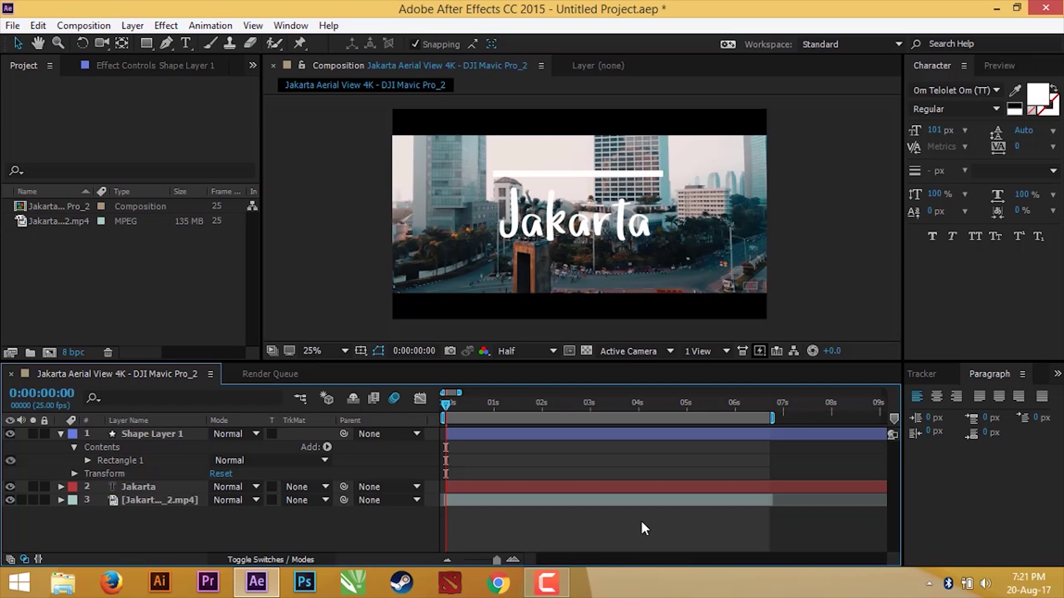
{"action": "left_click", "coordinate": [148, 431]}
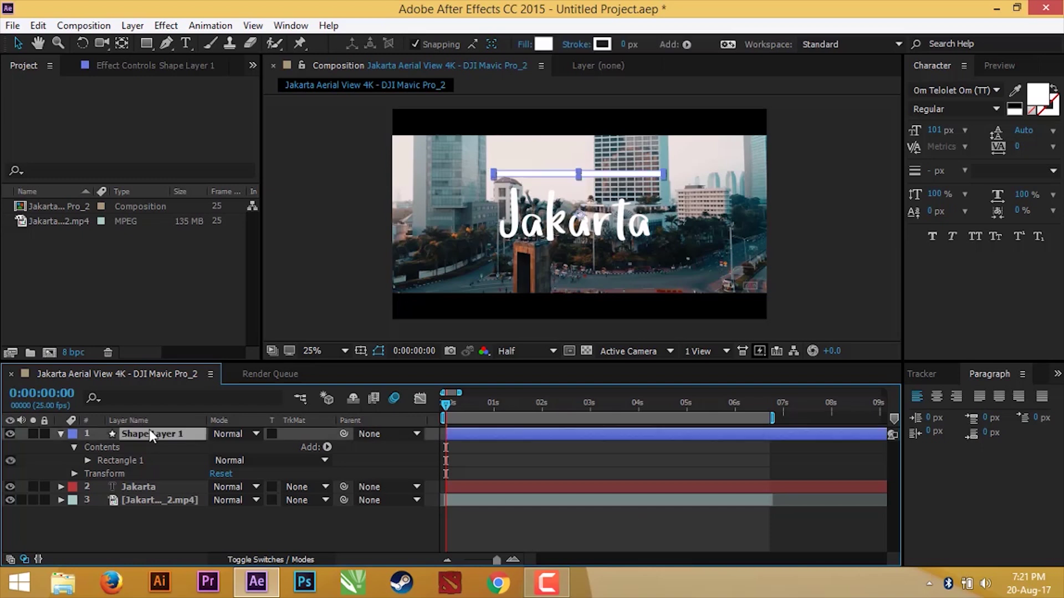
- Keyframe Shape Layer 1's horizontal Scale at 0% on frame 5
{"action": "key", "text": "s"}
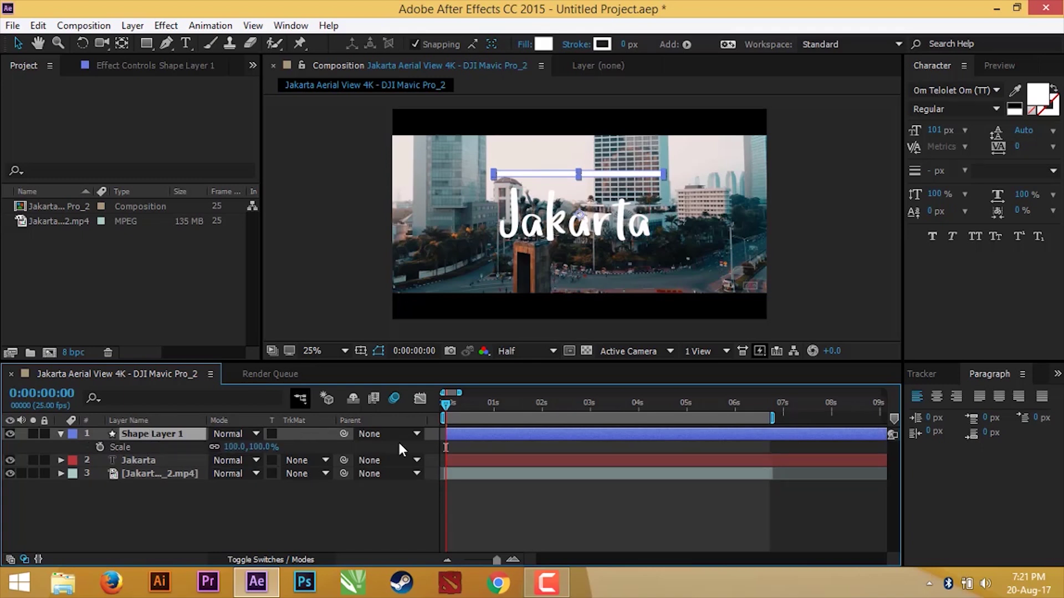
{"action": "scroll", "coordinate": [487, 449], "scroll_direction": "up", "scroll_amount": 5, "text": "alt"}
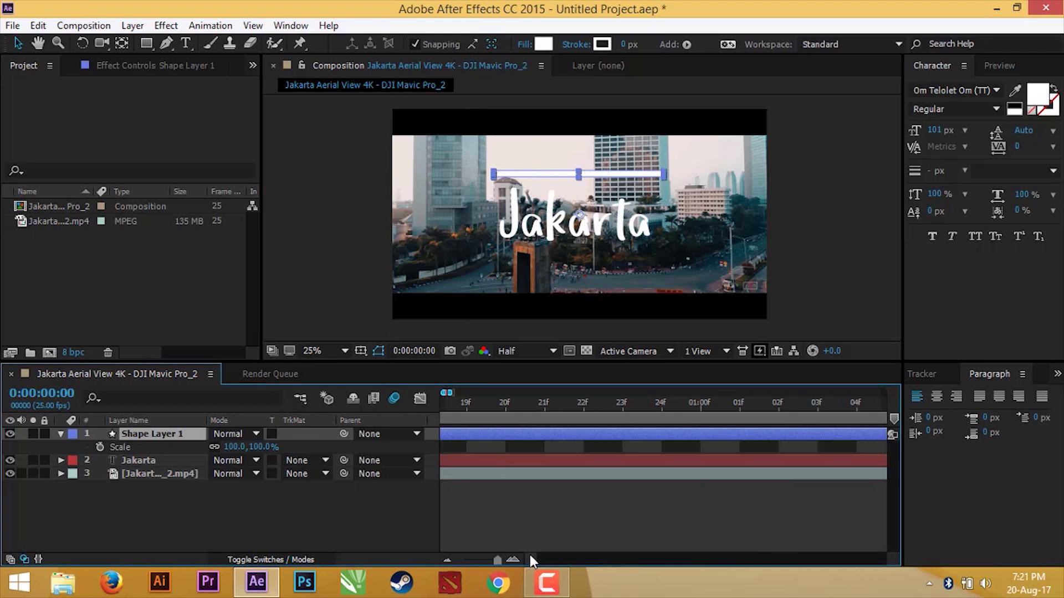
{"action": "key", "text": "minus"}
{"action": "left_click", "coordinate": [552, 402]}
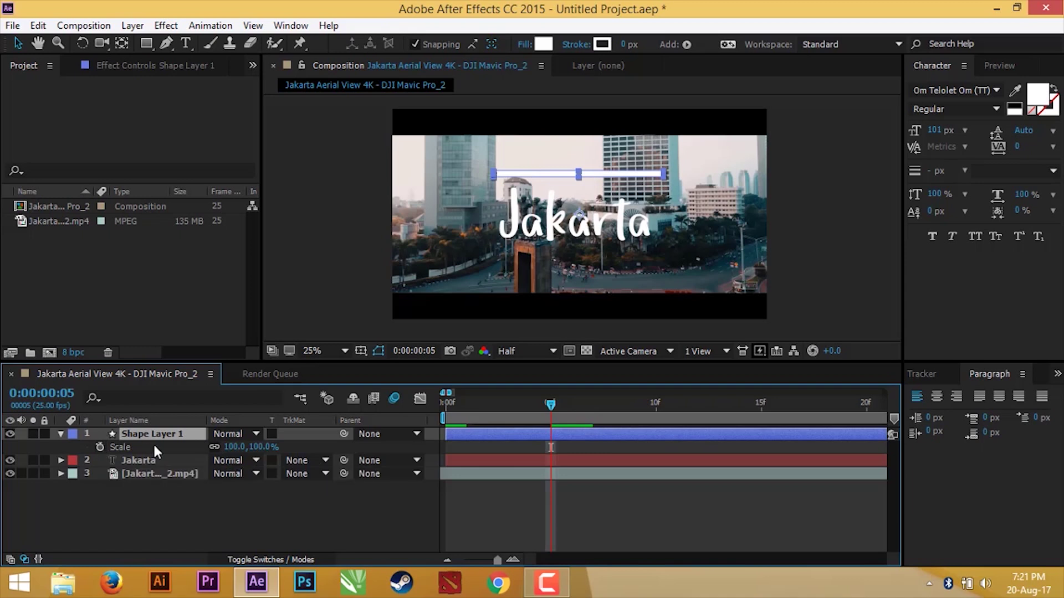
{"action": "left_click", "coordinate": [232, 446]}
{"action": "type", "text": "0"}
{"action": "left_click", "coordinate": [653, 509]}
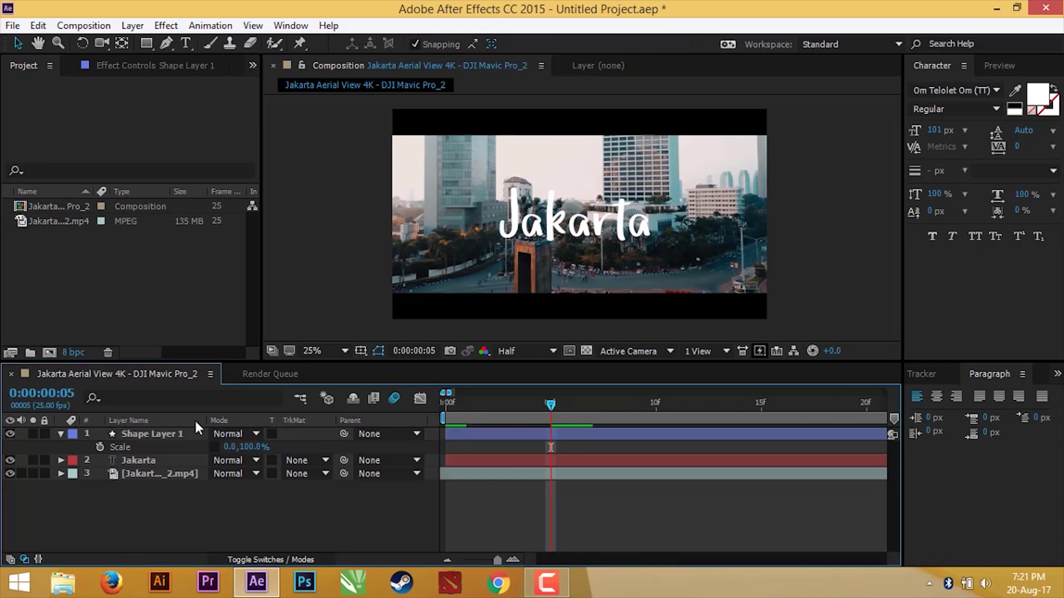
{"action": "left_click", "coordinate": [99, 446]}
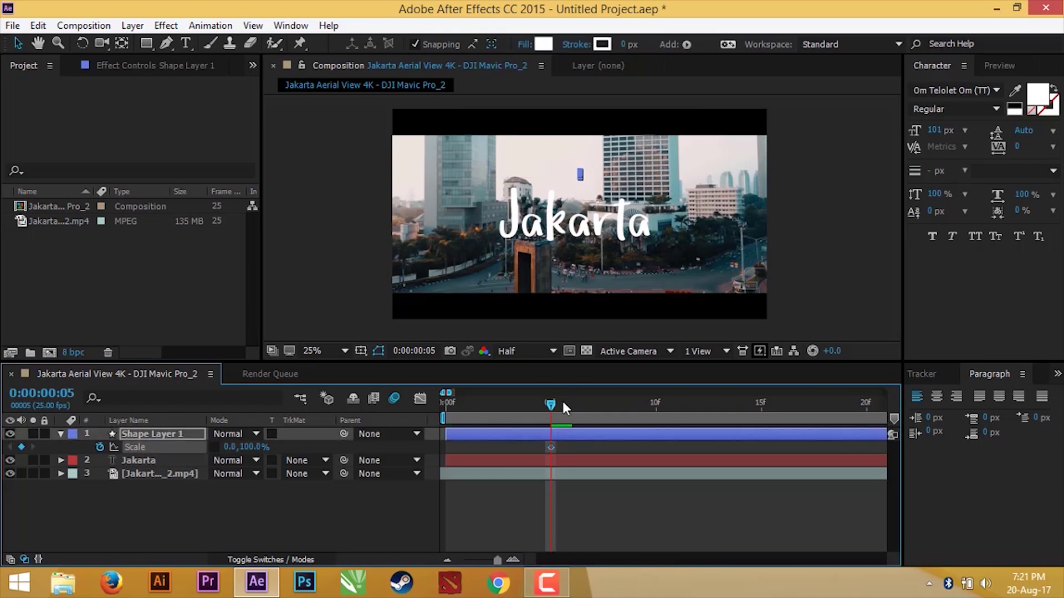
- Add a second Scale keyframe at 100% on frame 10
{"action": "left_click_drag", "start_coordinate": [563, 407], "coordinate": [657, 403]}
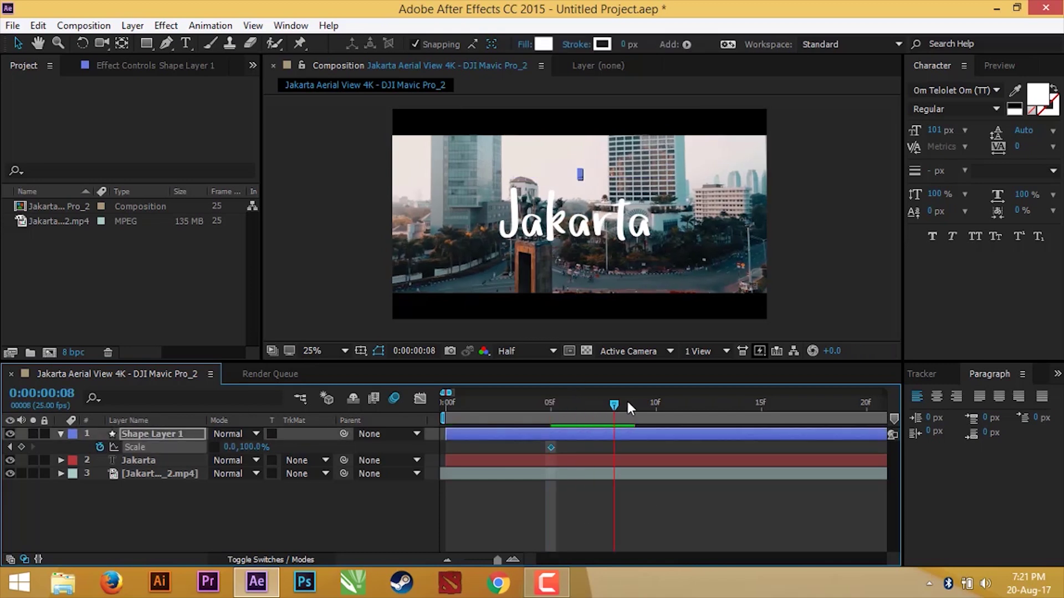
{"action": "left_click", "coordinate": [223, 446]}
{"action": "type", "text": "100"}
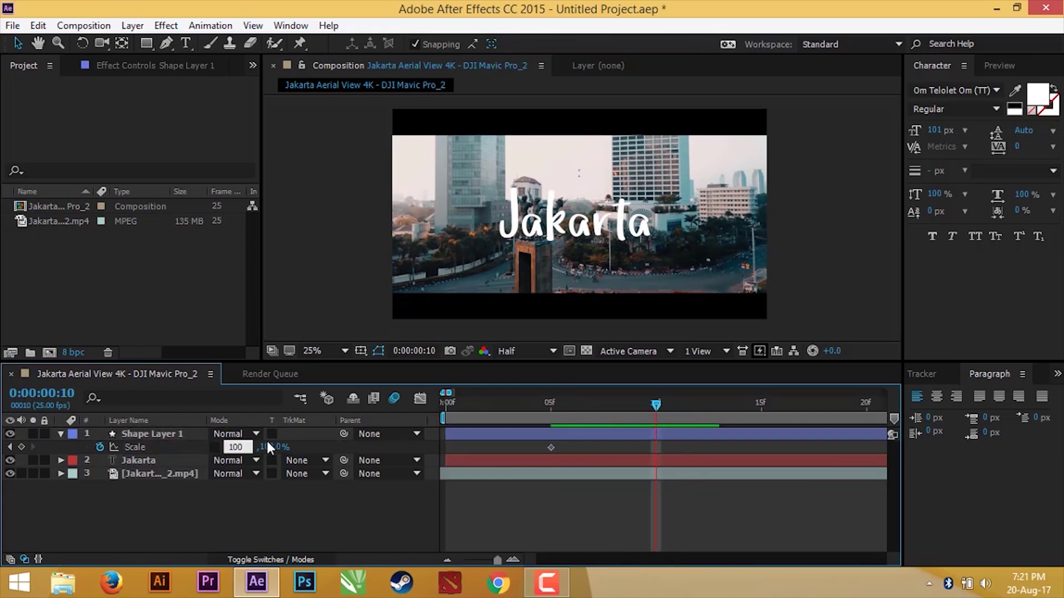
{"action": "key", "text": "Return"}
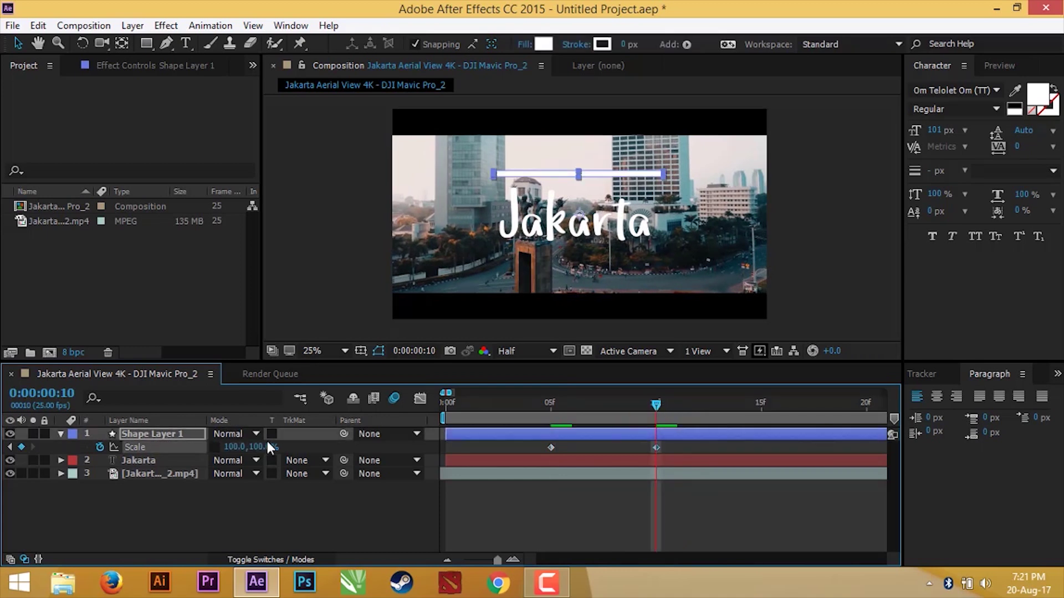
{"action": "left_click", "coordinate": [516, 505]}
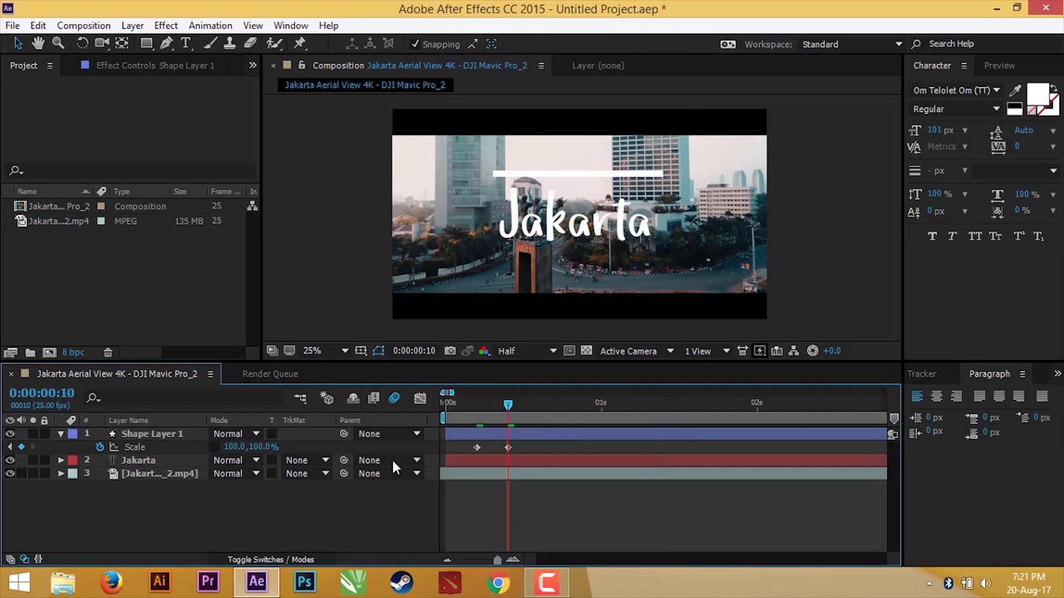
- Turn on motion blur for the bar and scrub to preview it growing
{"action": "left_click", "coordinate": [292, 555]}
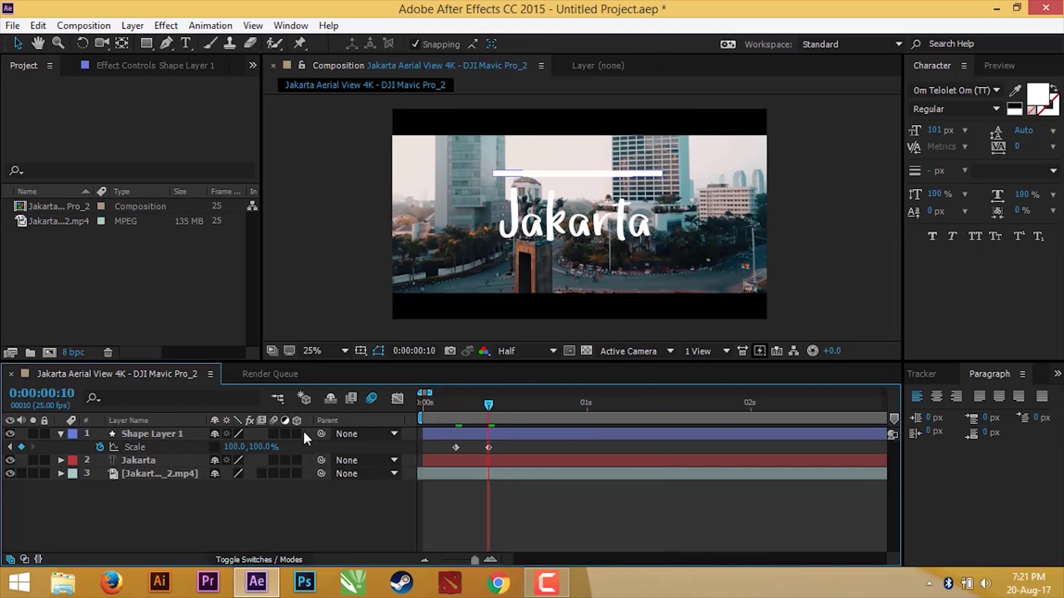
{"action": "left_click", "coordinate": [273, 434]}
{"action": "left_click_drag", "start_coordinate": [481, 401], "coordinate": [513, 408]}
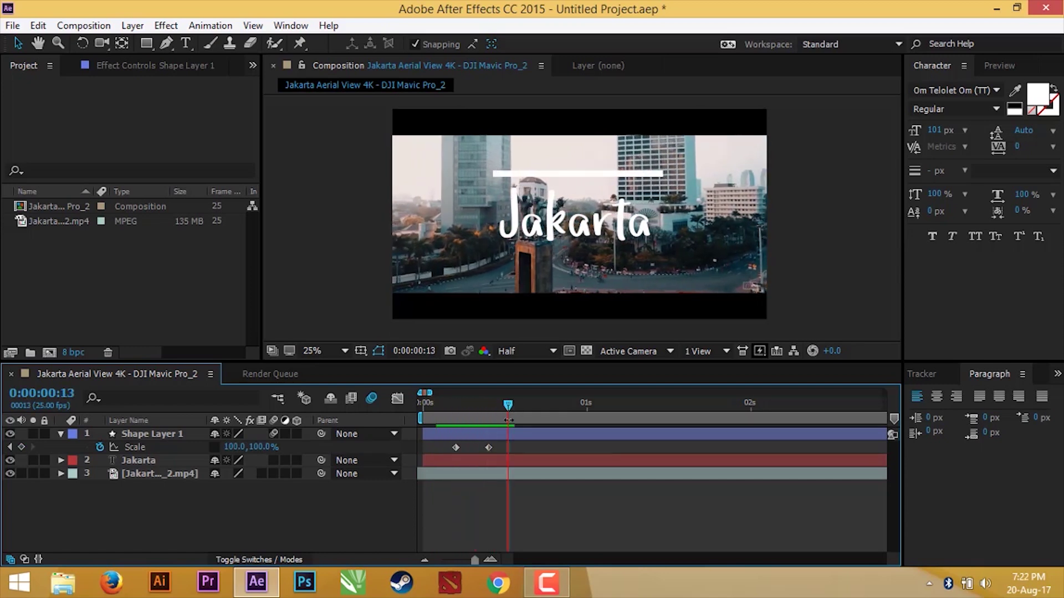
- Draw a large white rectangle on new Shape Layer 2 above the title and centre it horizontally
{"action": "left_click", "coordinate": [61, 434]}
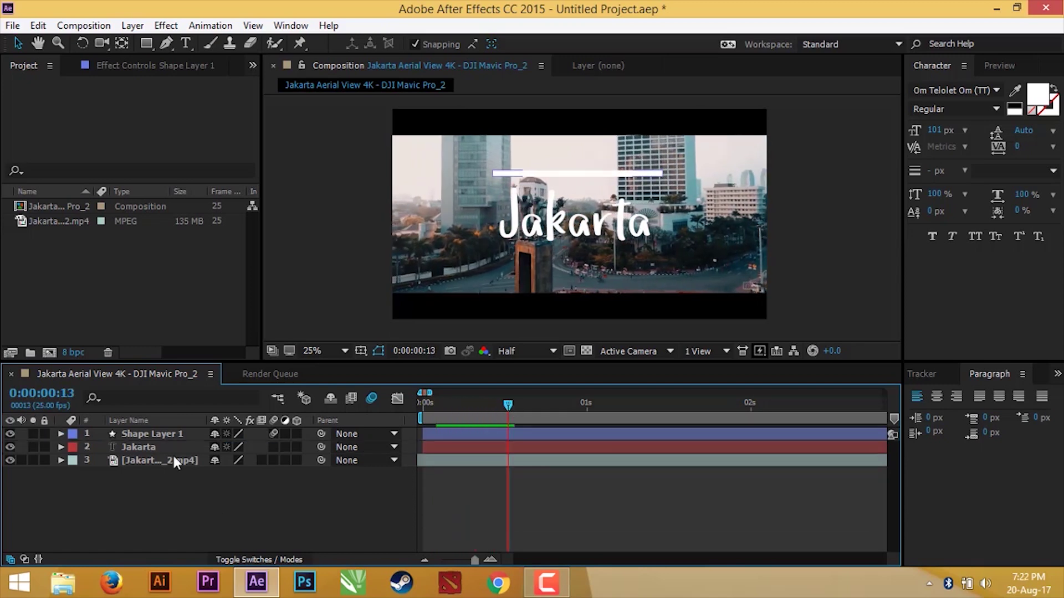
{"action": "left_click", "coordinate": [133, 25]}
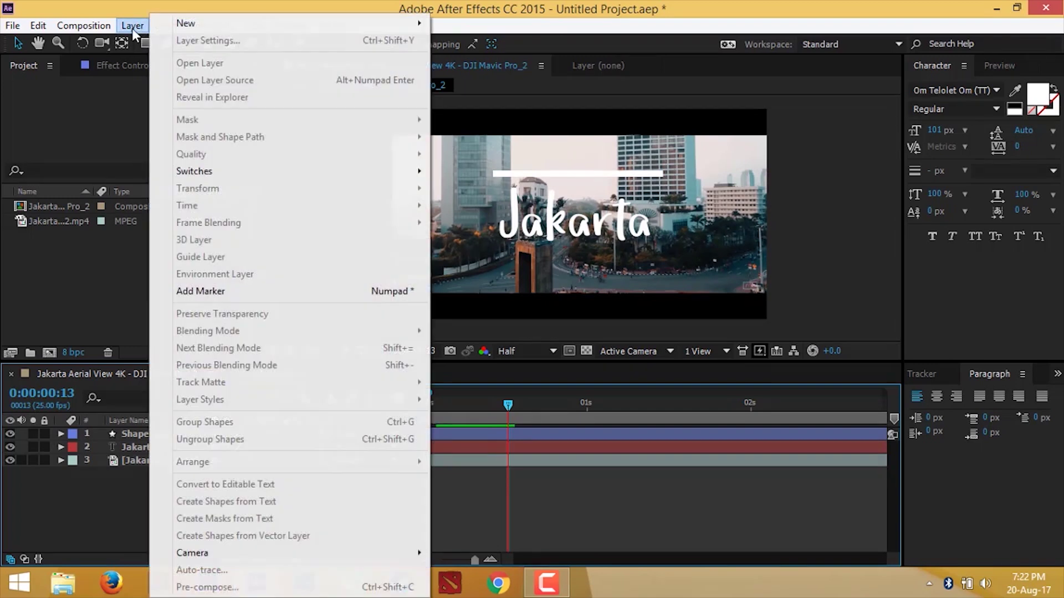
{"action": "mouse_move", "coordinate": [202, 23]}
{"action": "left_click", "coordinate": [490, 110]}
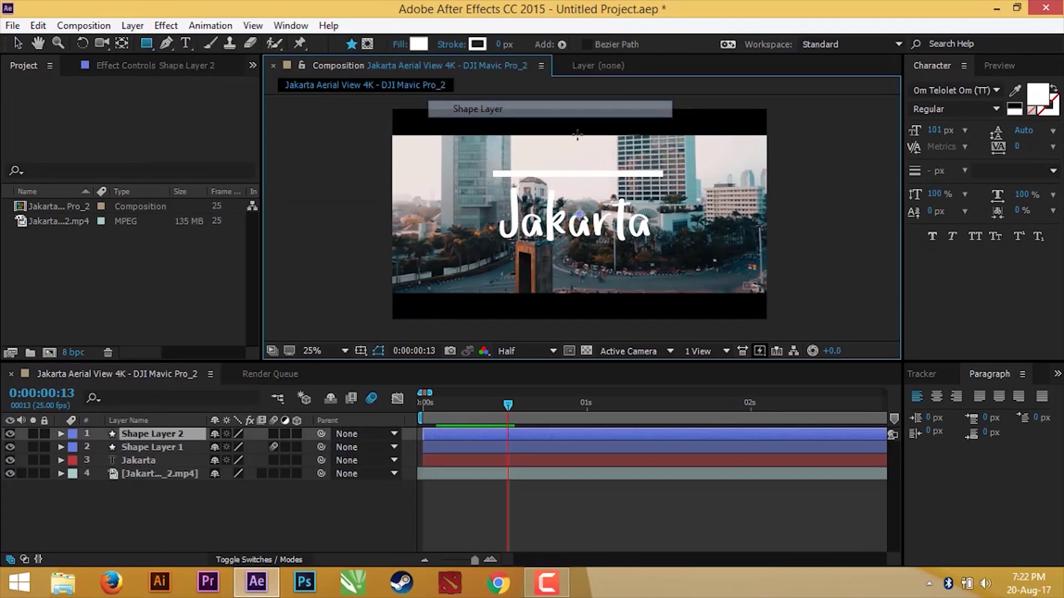
{"action": "mouse_move", "coordinate": [488, 116]}
{"action": "left_mouse_down"}
{"action": "mouse_move", "coordinate": [677, 165]}
{"action": "mouse_move", "coordinate": [669, 174]}
{"action": "left_mouse_up"}
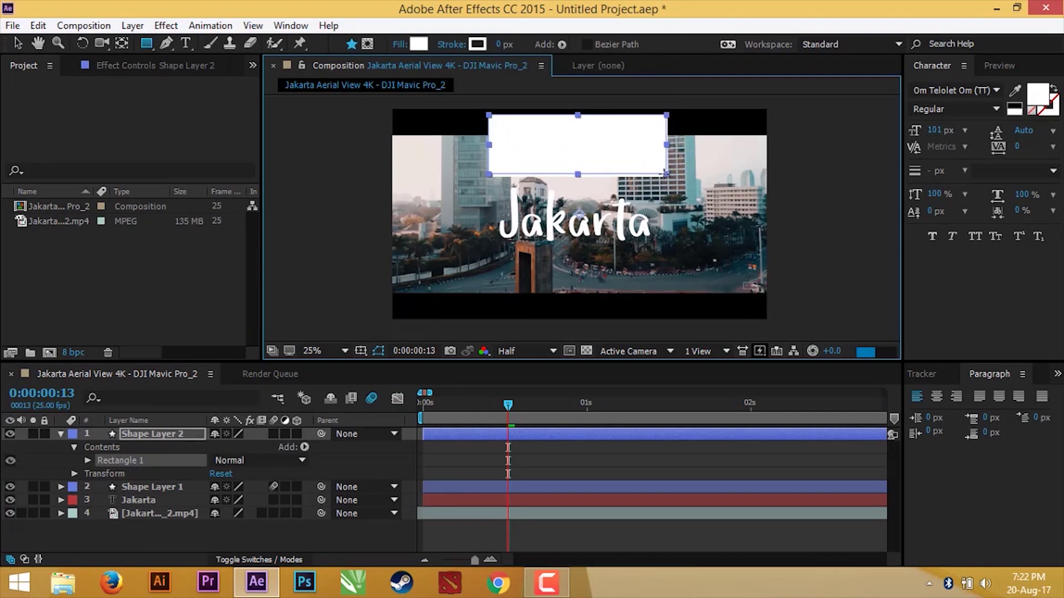
{"action": "key", "text": "v"}
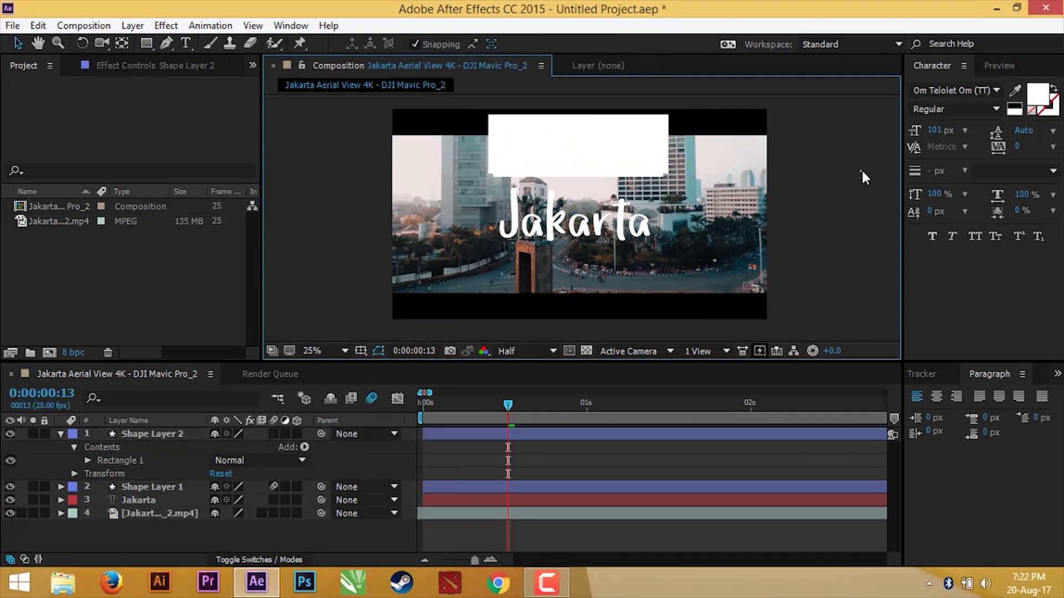
{"action": "scroll", "coordinate": [595, 180], "scroll_direction": "up", "scroll_amount": 1}
{"action": "mouse_move", "coordinate": [569, 147]}
{"action": "left_mouse_down"}
{"action": "mouse_move", "coordinate": [585, 138]}
{"action": "mouse_move", "coordinate": [560, 138]}
{"action": "left_mouse_up"}
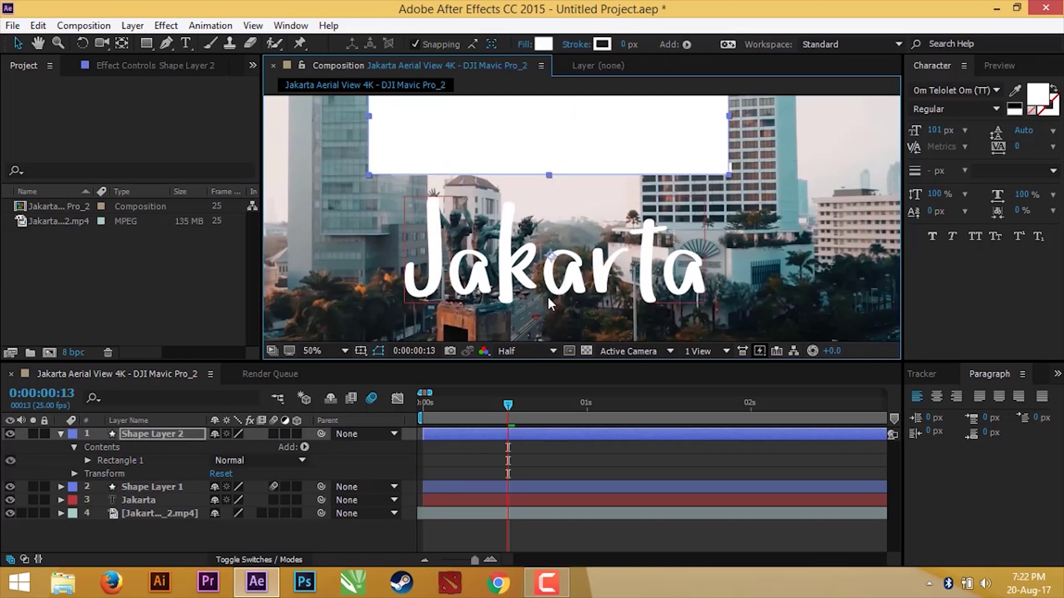
{"action": "left_click_drag", "start_coordinate": [669, 164], "coordinate": [675, 164]}
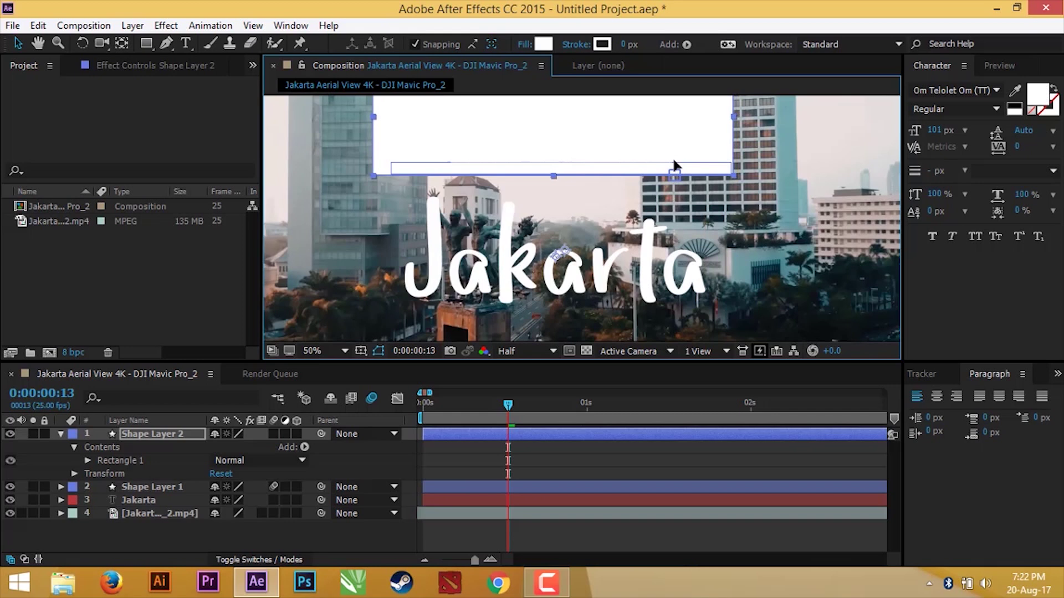
{"action": "scroll", "coordinate": [677, 314], "scroll_direction": "down", "scroll_amount": 2}
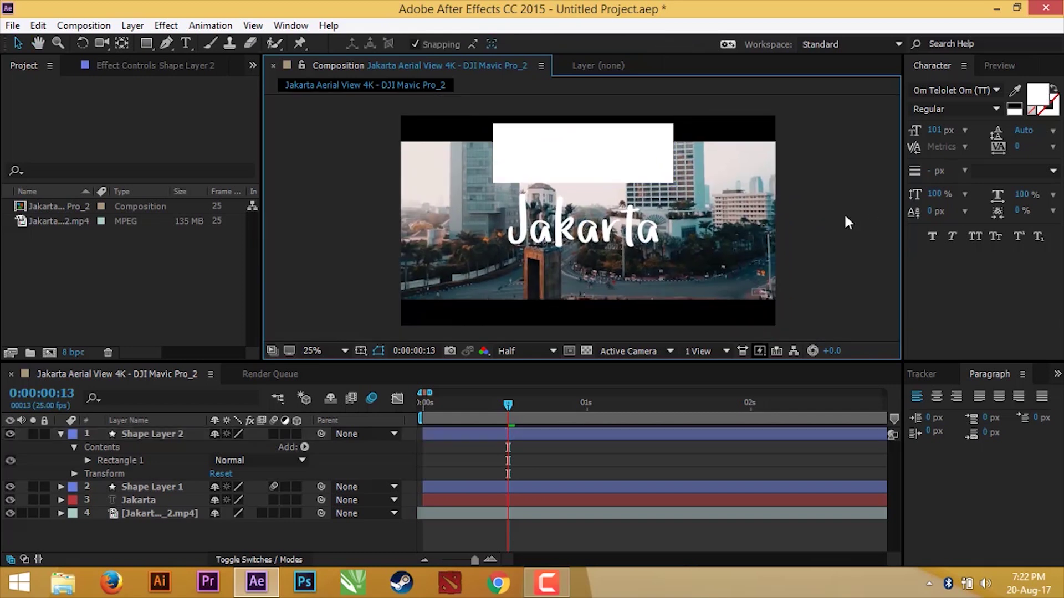
- Collapse Shape Layer 2 and drag it beneath Shape Layer 1 in the timeline
{"action": "key", "text": "v"}
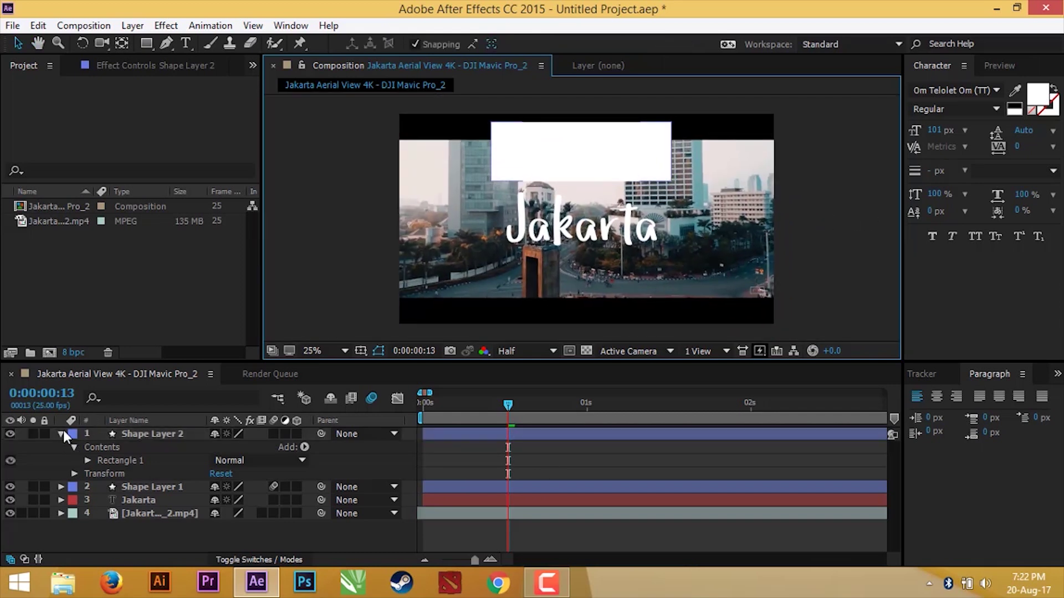
{"action": "left_click", "coordinate": [61, 434]}
{"action": "left_click", "coordinate": [164, 434]}
{"action": "key", "text": "Return"}
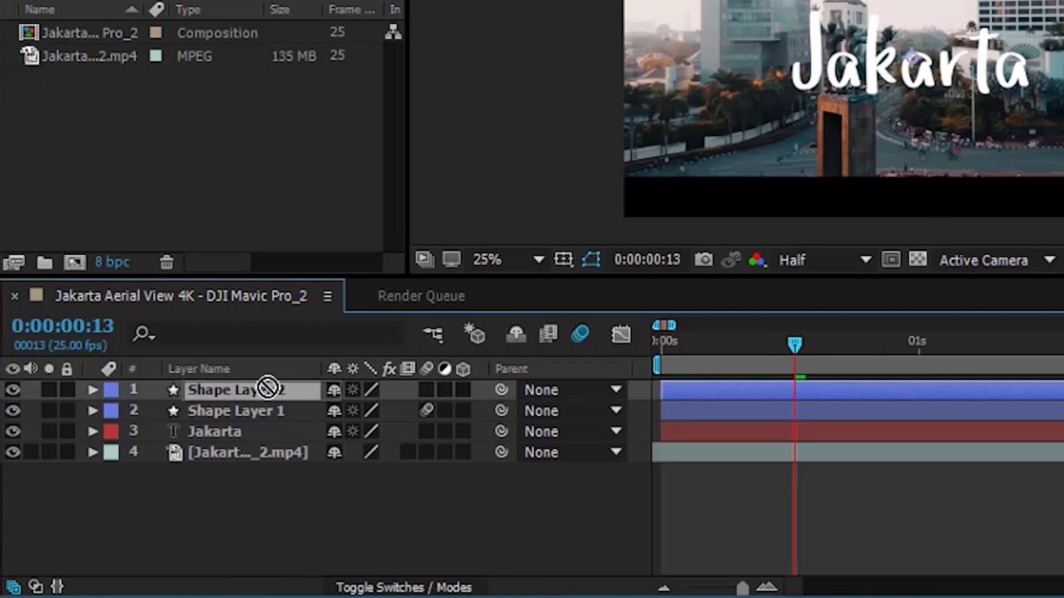
{"action": "left_click_drag", "start_coordinate": [267, 387], "coordinate": [270, 412]}
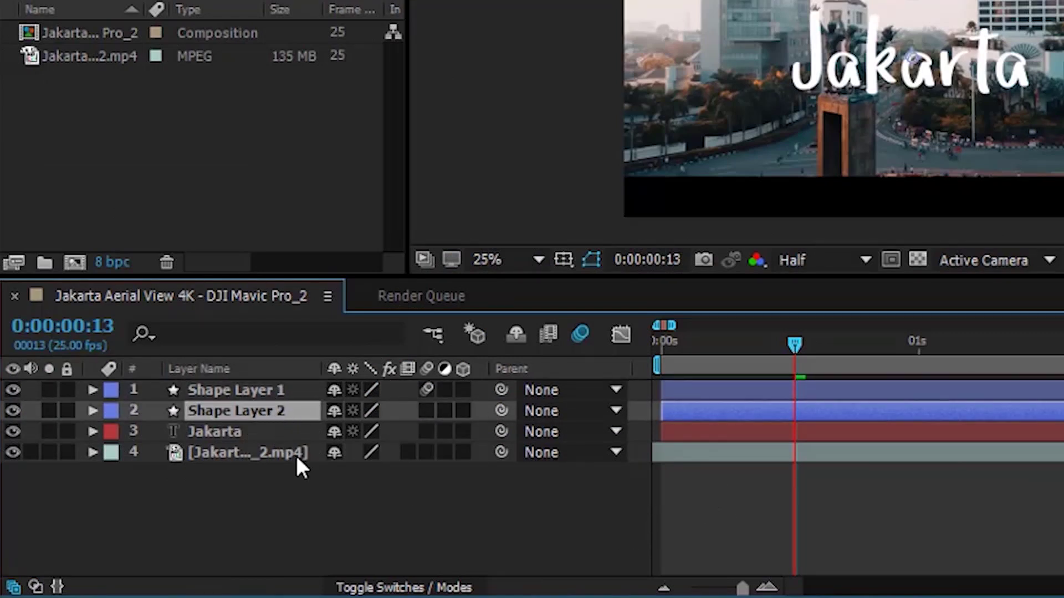
- Select the Jakarta layer and show its track matte options
{"action": "left_click", "coordinate": [237, 432]}
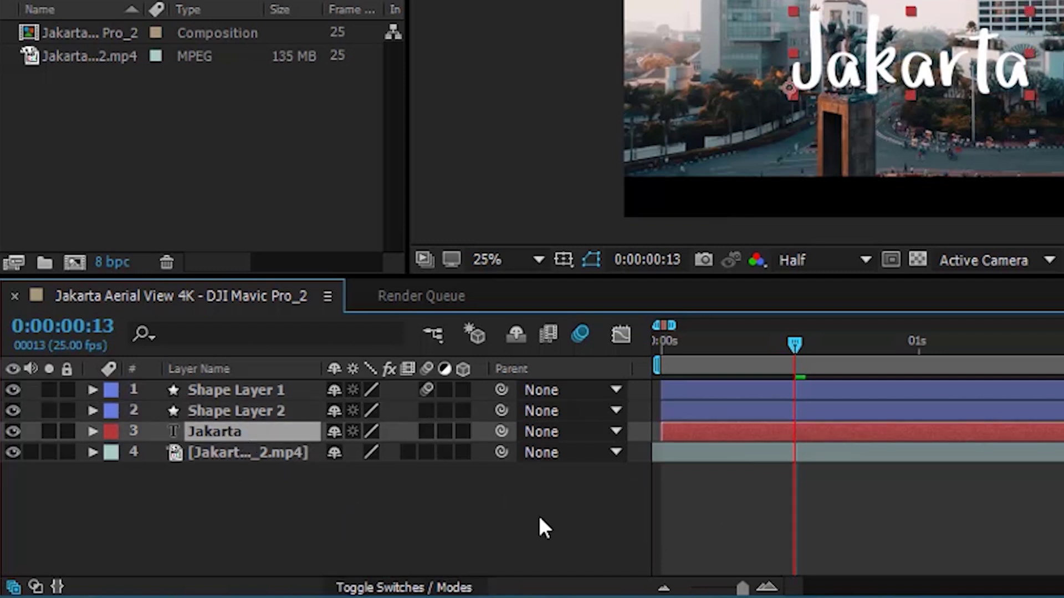
{"action": "left_click", "coordinate": [443, 589]}
{"action": "left_click", "coordinate": [478, 430]}
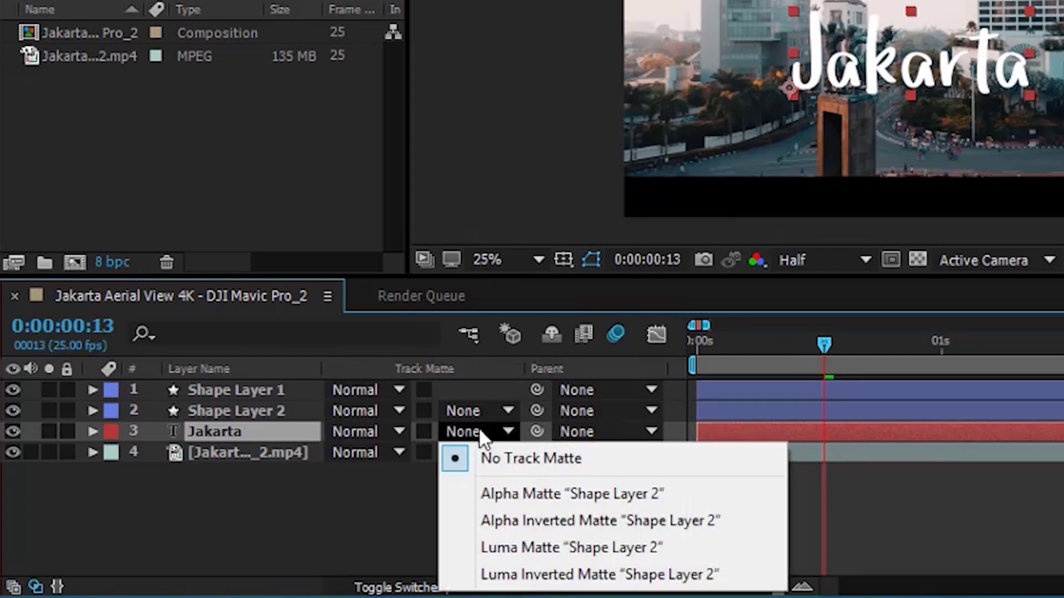
- Set Jakarta's track matte to Alpha Matte 'Shape Layer 2' and parent Shape Layer 2 to Shape Layer 1
{"action": "left_click", "coordinate": [541, 493]}
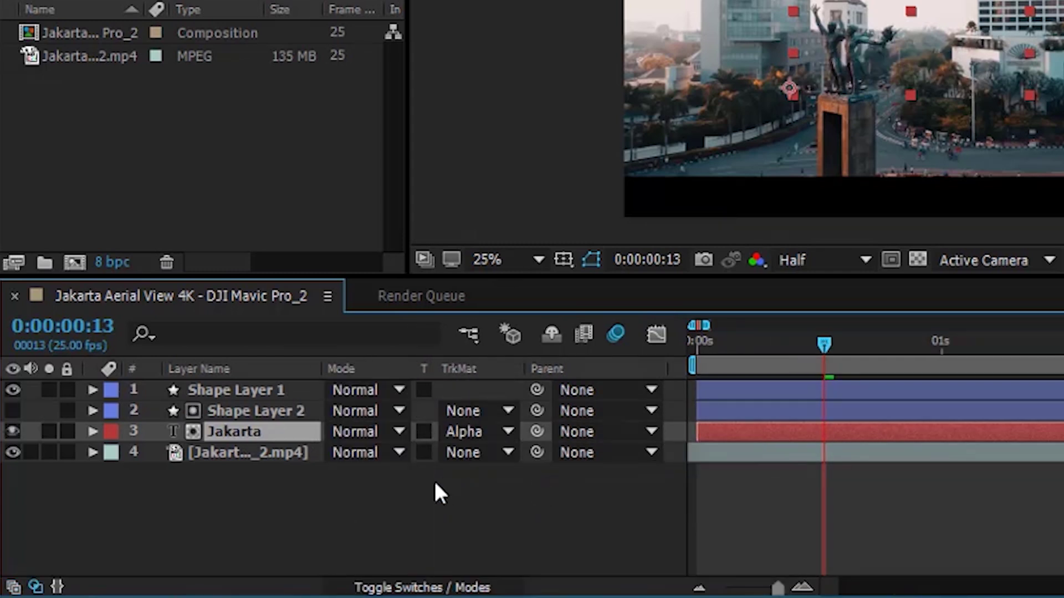
{"action": "left_click", "coordinate": [637, 389]}
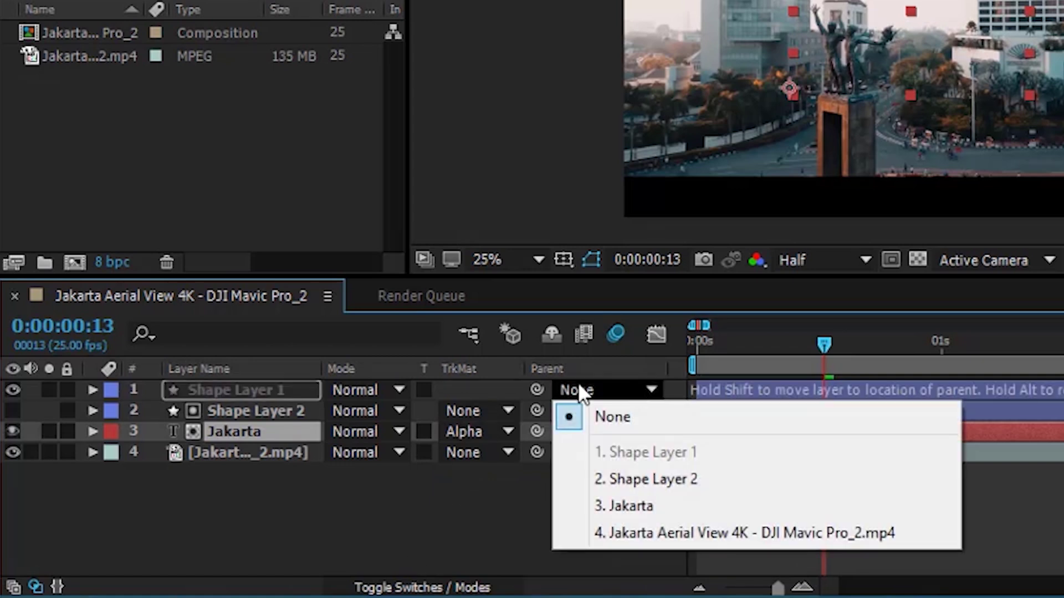
{"action": "left_click", "coordinate": [274, 409]}
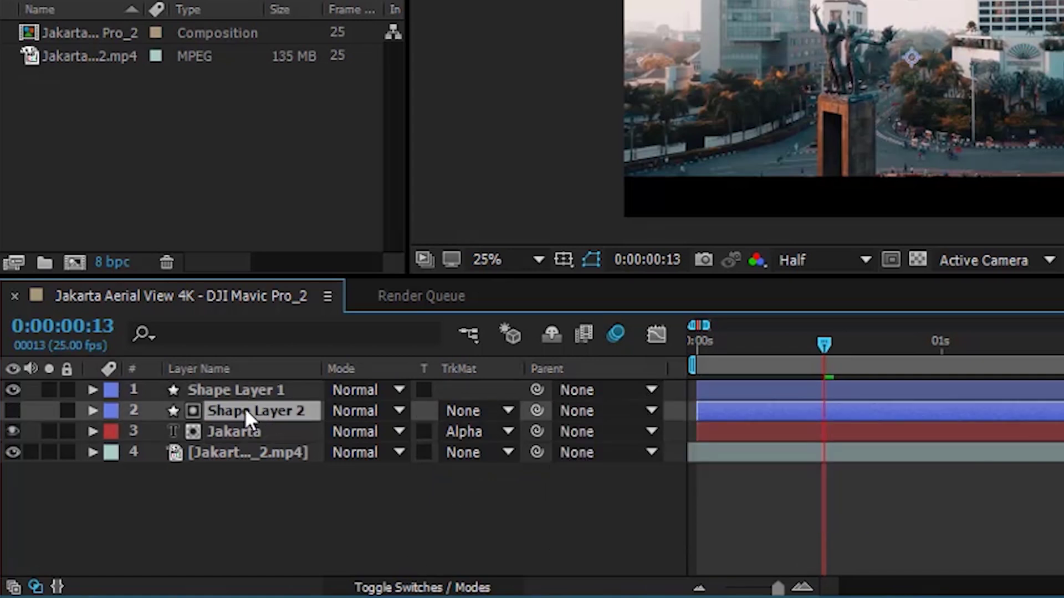
{"action": "left_click", "coordinate": [644, 411]}
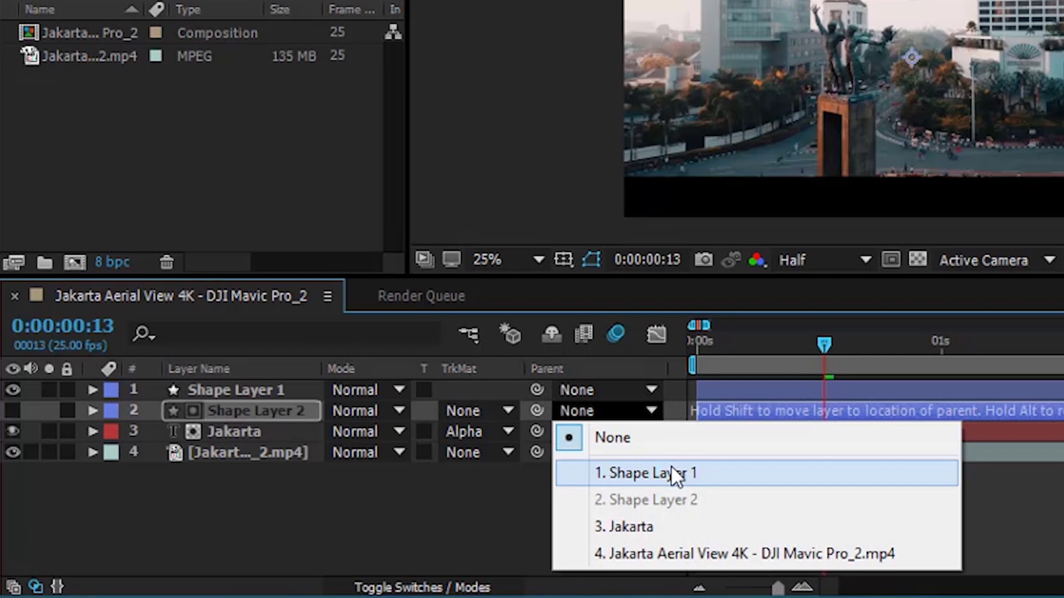
{"action": "left_click", "coordinate": [673, 474]}
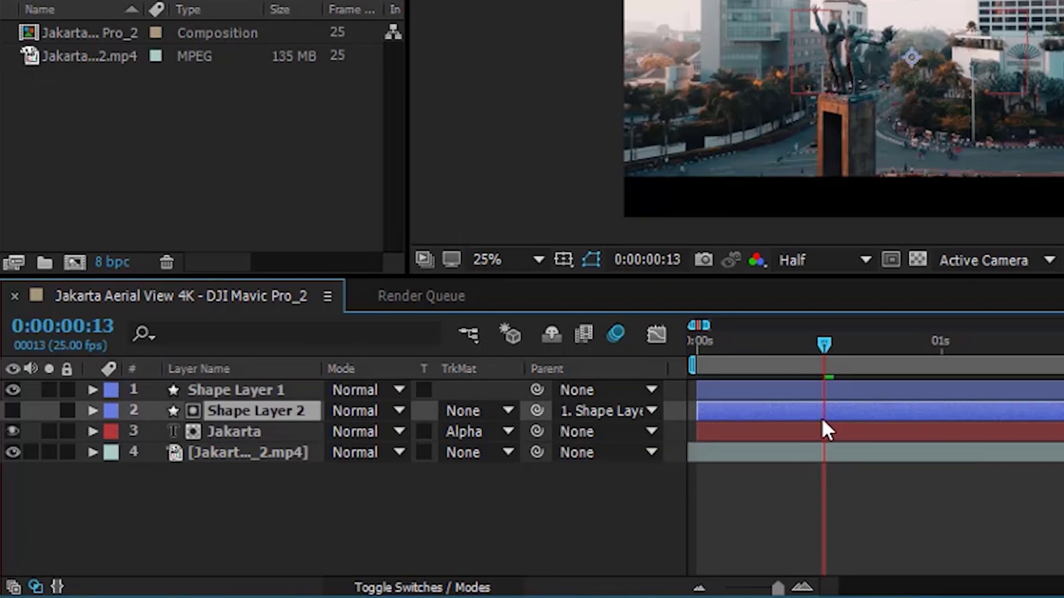
{"action": "left_click", "coordinate": [265, 391]}
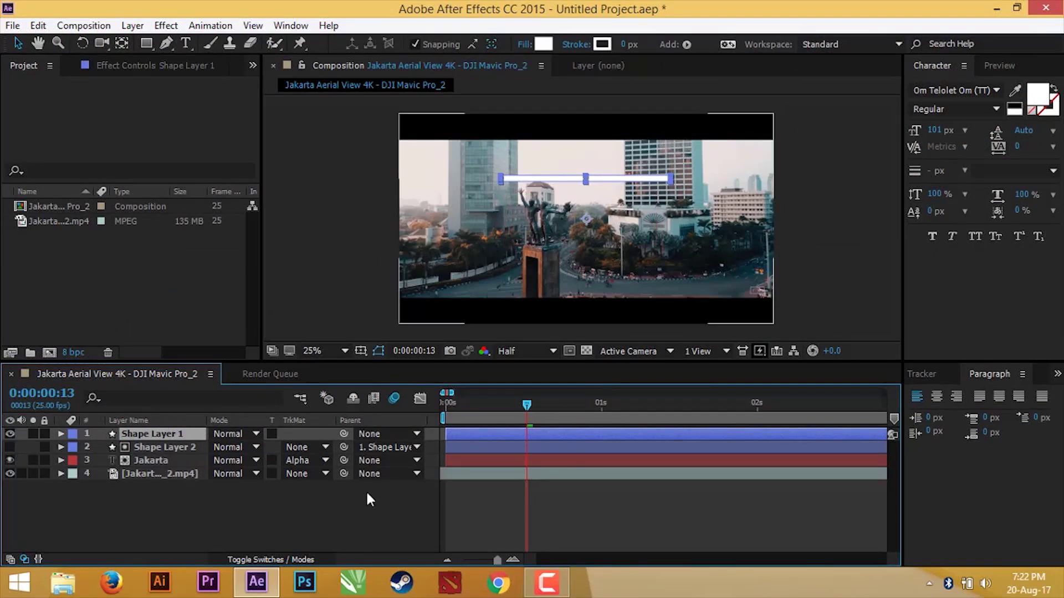
- Keyframe Shape Layer 1's Position from 960, 540 down to 960, 923 at frame 20
{"action": "scroll", "coordinate": [518, 482], "scroll_direction": "up", "scroll_amount": 2}
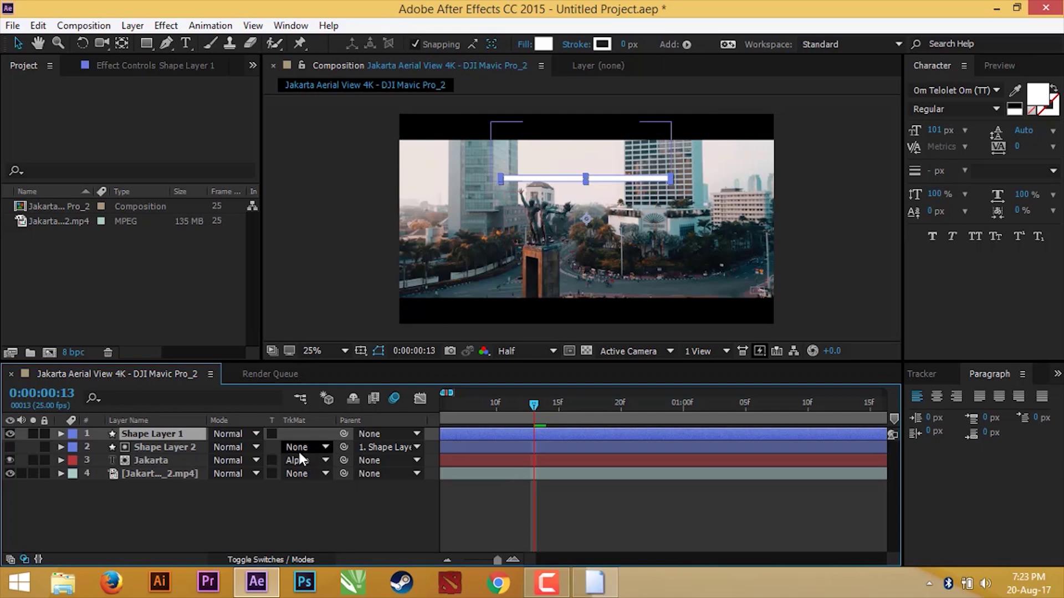
{"action": "key", "text": "p"}
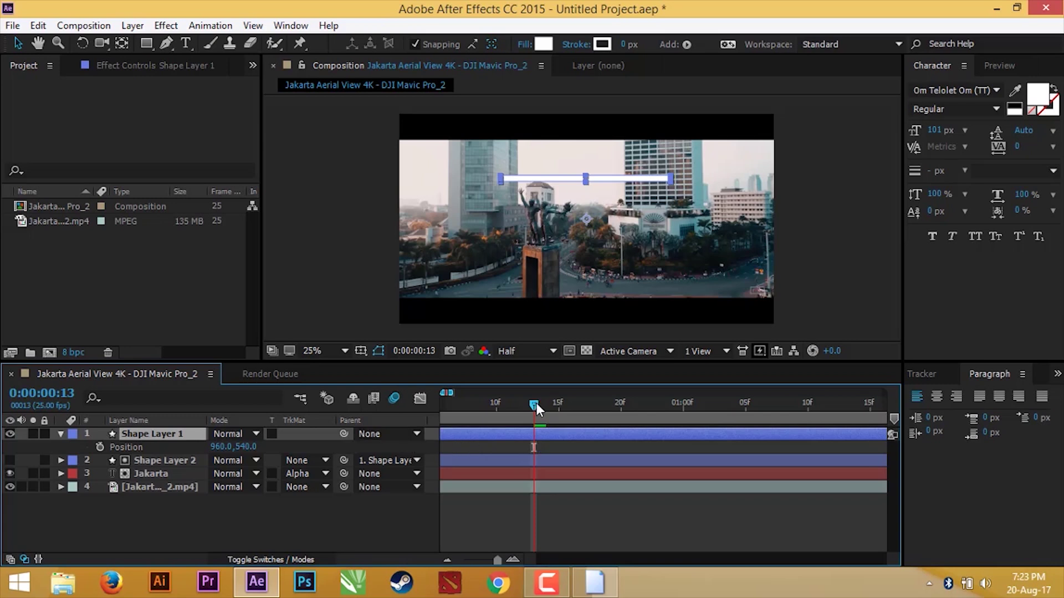
{"action": "left_click_drag", "start_coordinate": [537, 399], "coordinate": [558, 403]}
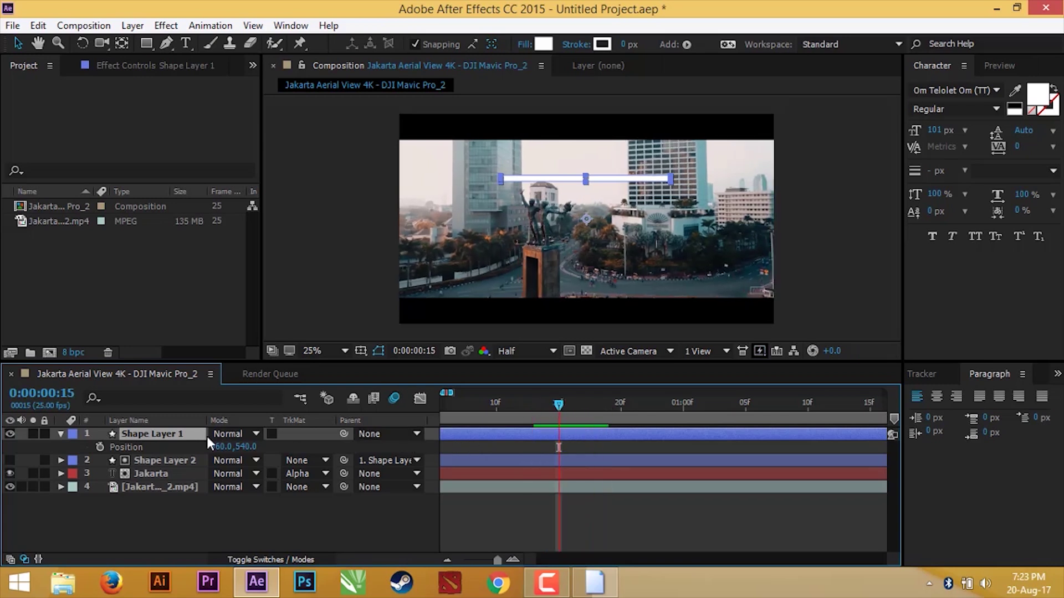
{"action": "left_click", "coordinate": [101, 447]}
{"action": "left_click", "coordinate": [589, 407]}
{"action": "left_click_drag", "start_coordinate": [590, 407], "coordinate": [683, 407]}
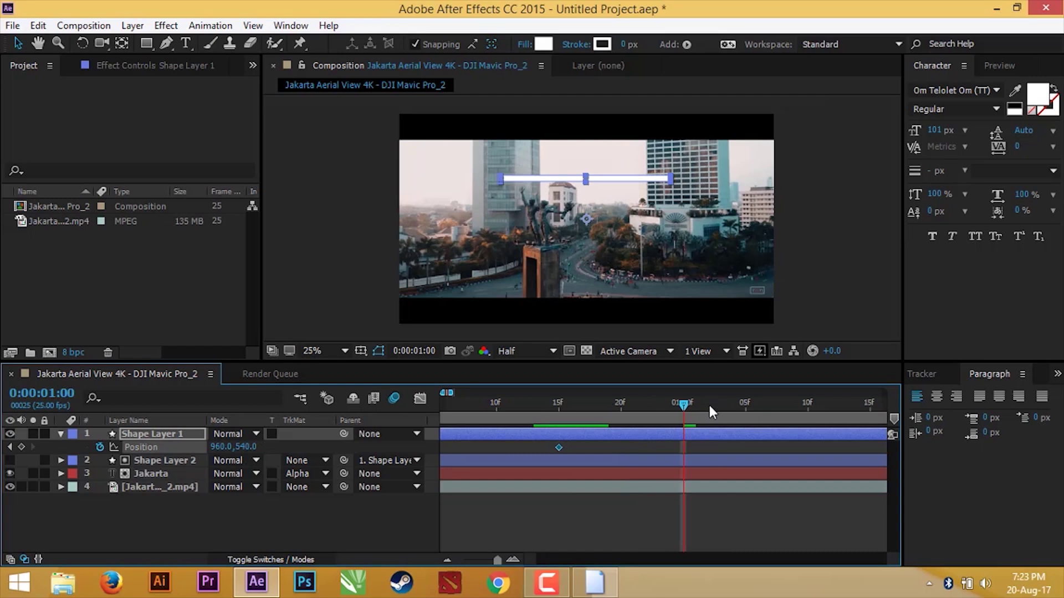
{"action": "left_click_drag", "start_coordinate": [681, 407], "coordinate": [619, 405]}
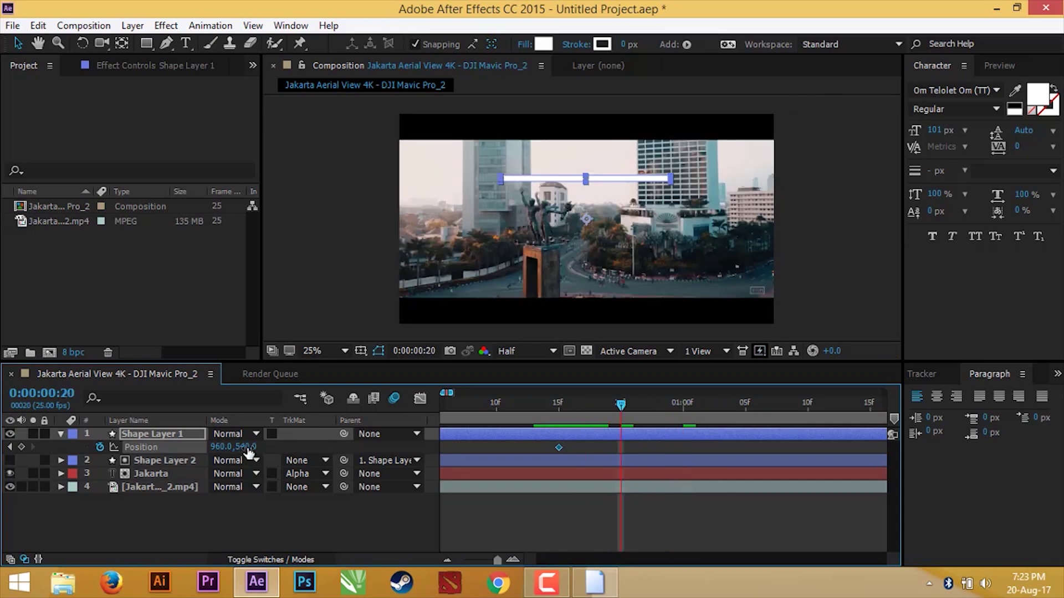
{"action": "left_click_drag", "start_coordinate": [249, 454], "coordinate": [546, 448]}
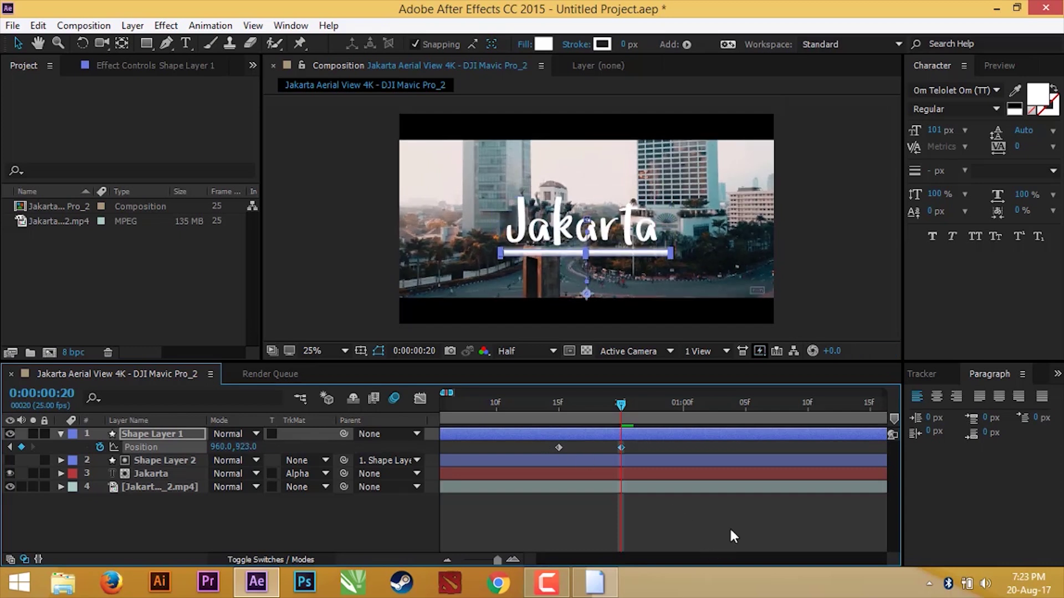
{"action": "left_click", "coordinate": [720, 538]}
{"action": "left_click_drag", "start_coordinate": [836, 288], "coordinate": [822, 289]}
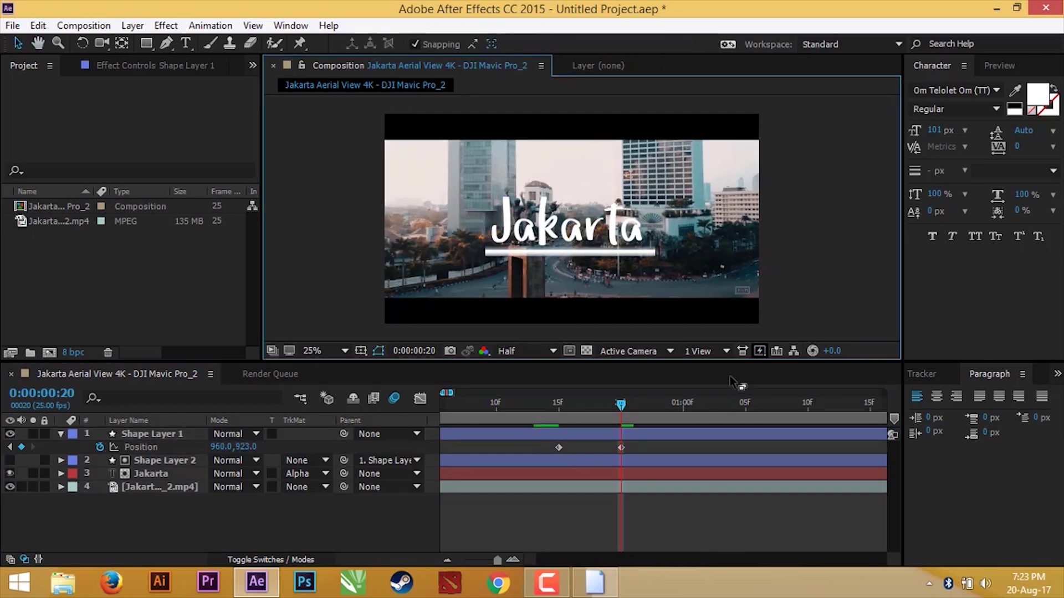
{"action": "left_click", "coordinate": [62, 431]}
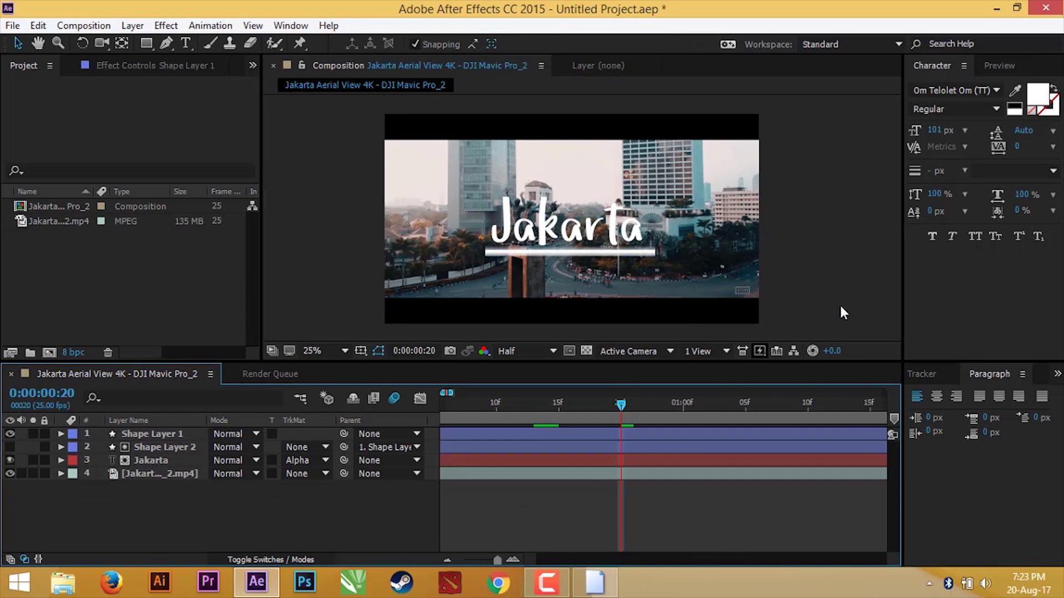
{"action": "scroll", "coordinate": [831, 285], "scroll_direction": "down", "scroll_amount": 1}
{"action": "left_click_drag", "start_coordinate": [829, 277], "coordinate": [727, 276]}
{"action": "scroll", "coordinate": [727, 276], "scroll_direction": "up", "scroll_amount": 1}
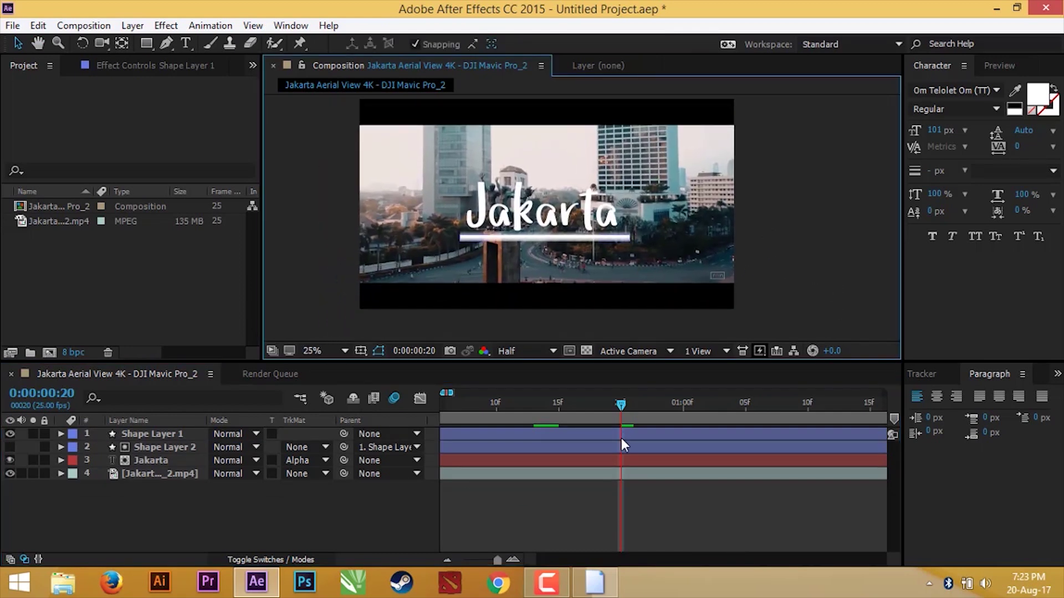
{"action": "key", "text": "Home"}
{"action": "key", "text": "semicolon"}
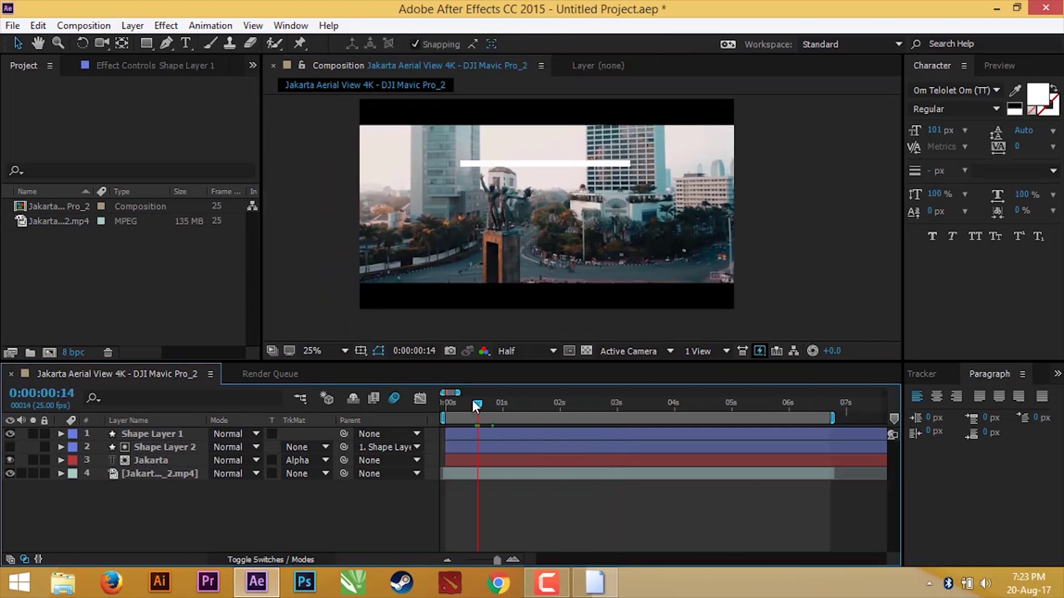
{"action": "key", "text": "h"}
{"action": "key", "text": "space"}
{"action": "key", "text": "v"}
{"action": "left_click", "coordinate": [516, 403]}
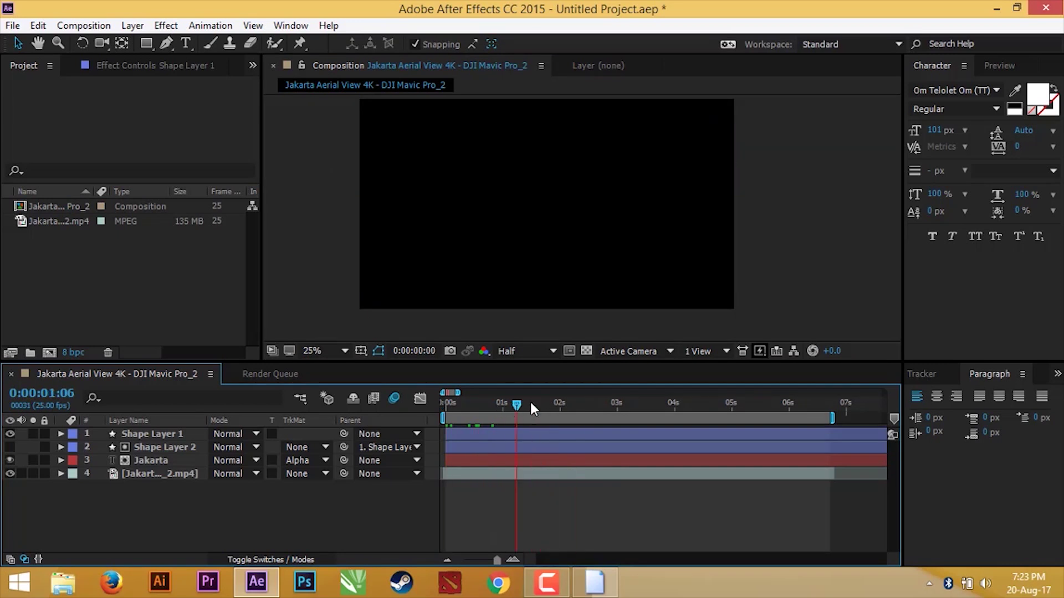
{"action": "left_click", "coordinate": [501, 404]}
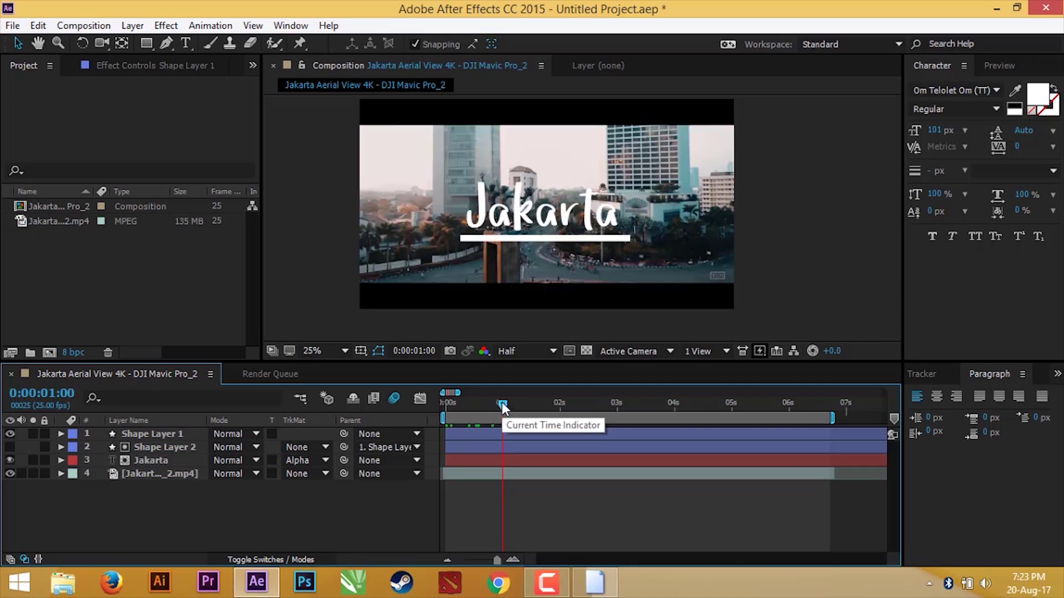
{"action": "left_click", "coordinate": [155, 458]}
- Pre-compose the two shape layers and the Jakarta layer into Pre-comp 1
{"action": "left_click", "coordinate": [161, 434], "text": "shift"}
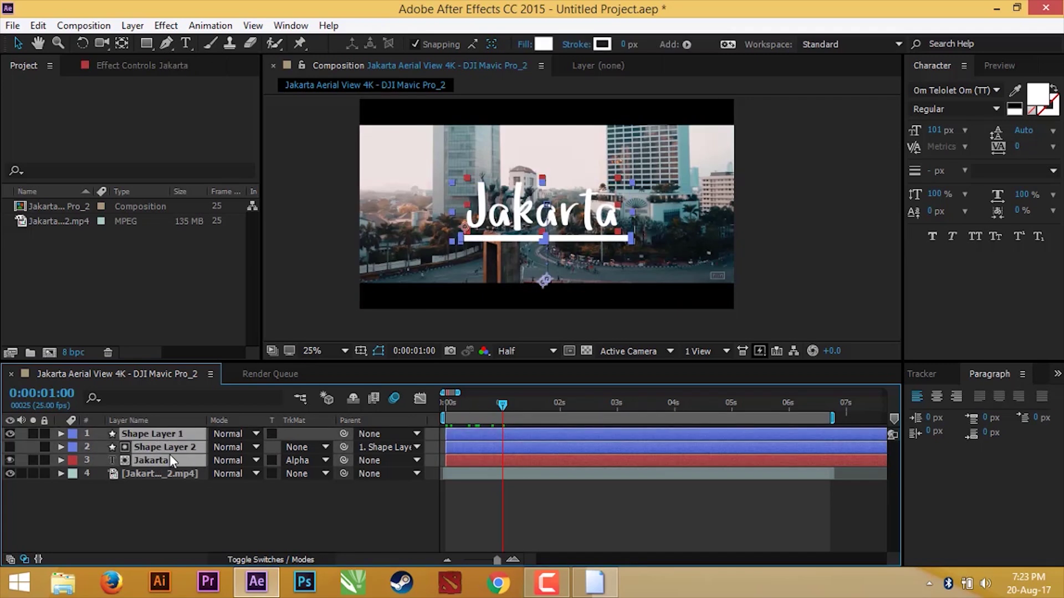
{"action": "right_click", "coordinate": [169, 454]}
{"action": "left_click", "coordinate": [274, 484]}
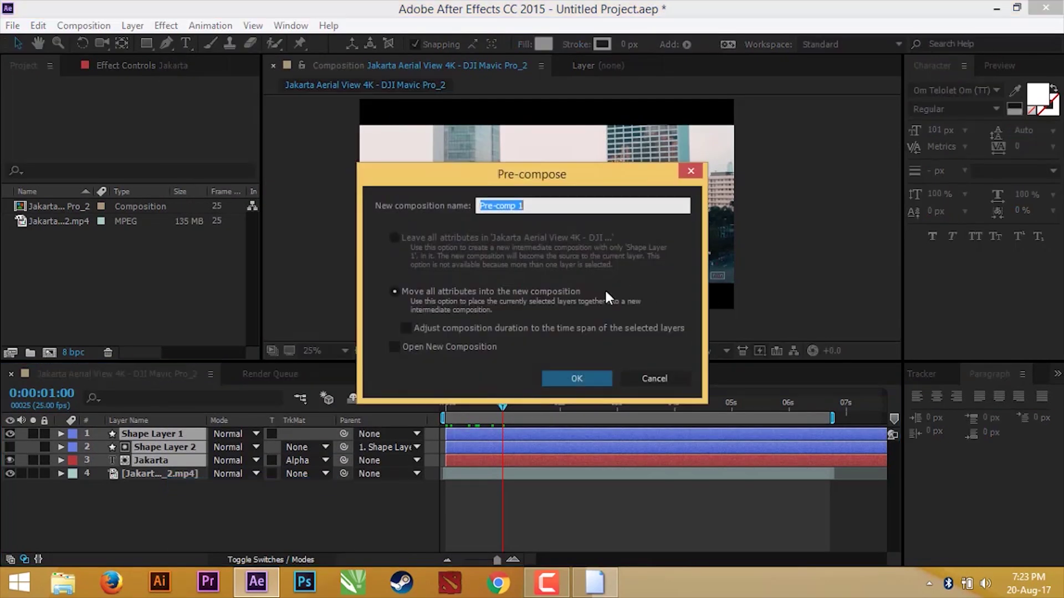
{"action": "left_click", "coordinate": [574, 379]}
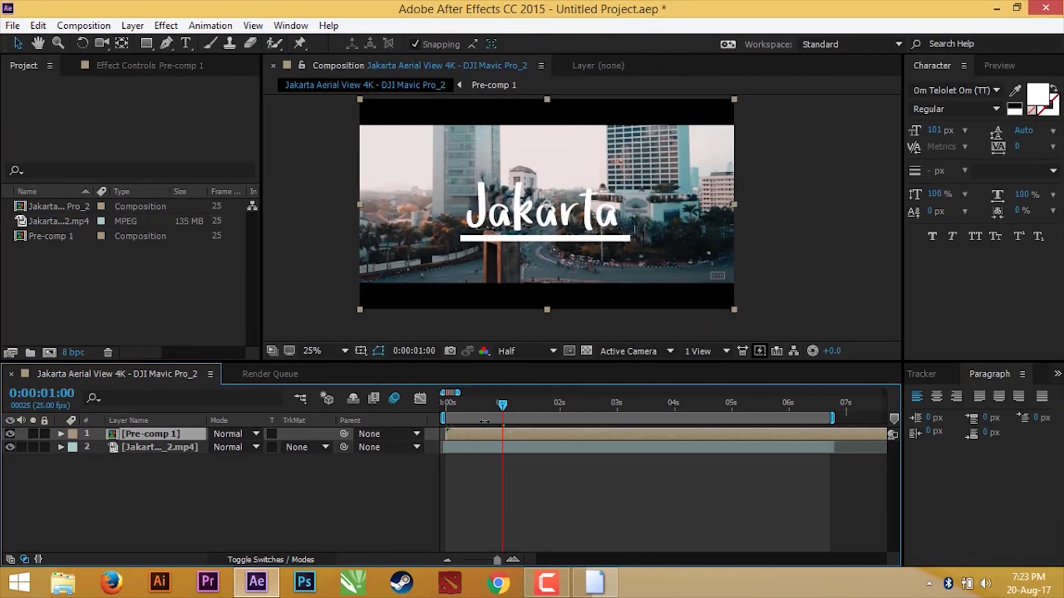
- Trim Pre-comp 1's out point to the one-second mark
{"action": "key", "text": "ctrl+bracketright"}
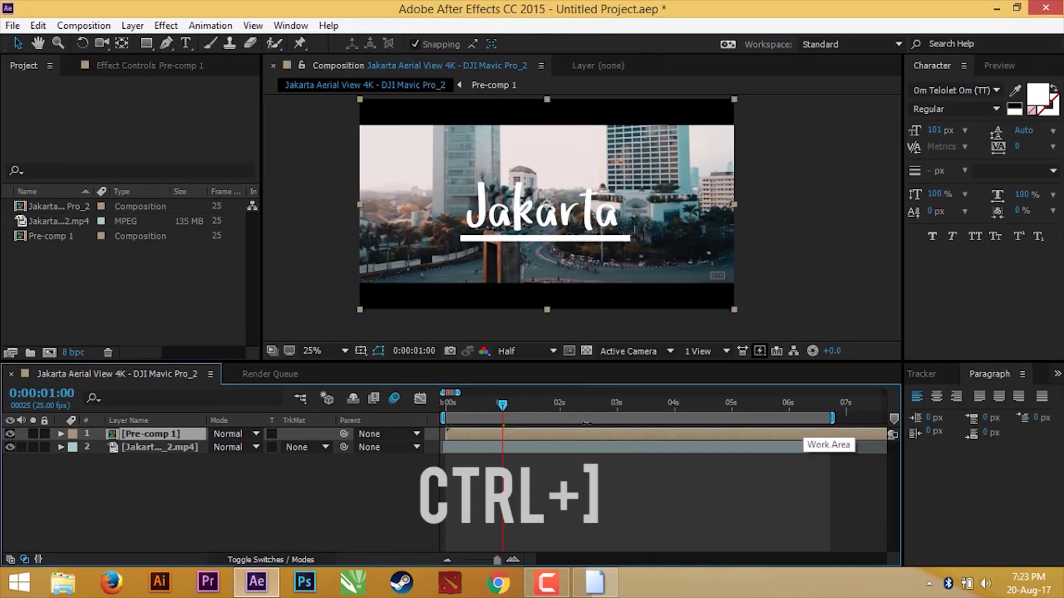
{"action": "scroll", "coordinate": [527, 485], "scroll_direction": "down", "scroll_amount": 3}
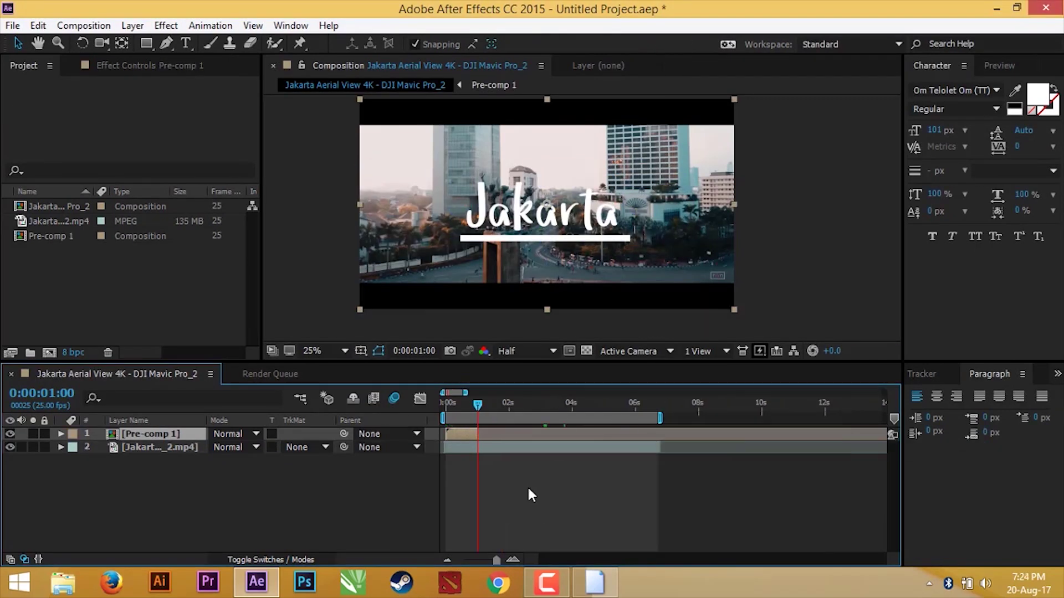
{"action": "scroll", "coordinate": [520, 477], "scroll_direction": "up", "scroll_amount": 1}
{"action": "scroll", "coordinate": [380, 443], "scroll_direction": "up", "scroll_amount": 3}
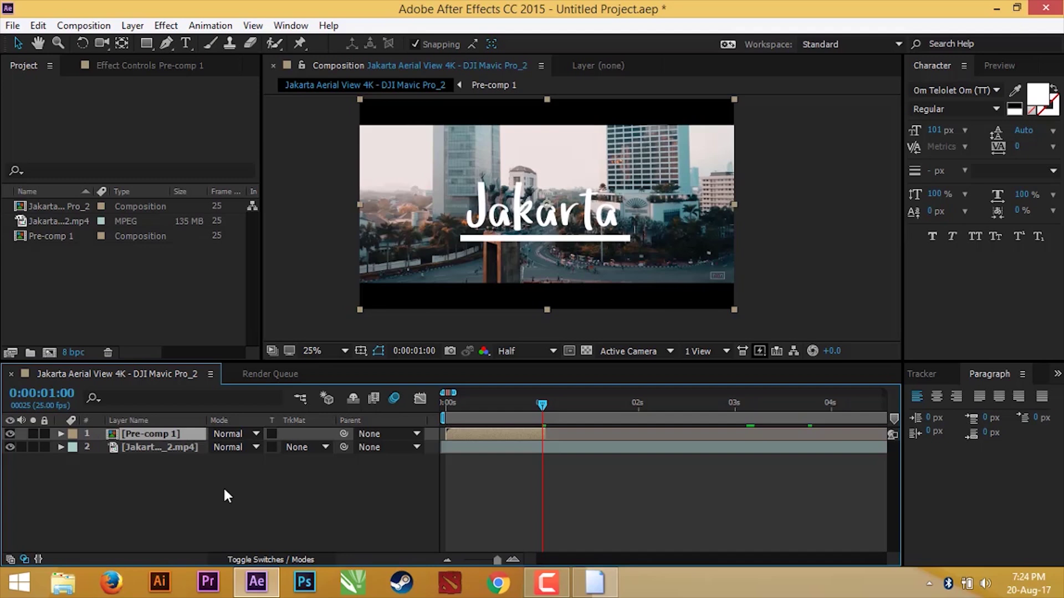
- Duplicate Pre-comp 1, start the copy at one second, and time-reverse it
{"action": "key", "text": "ctrl+c"}
{"action": "key", "text": "ctrl+v"}
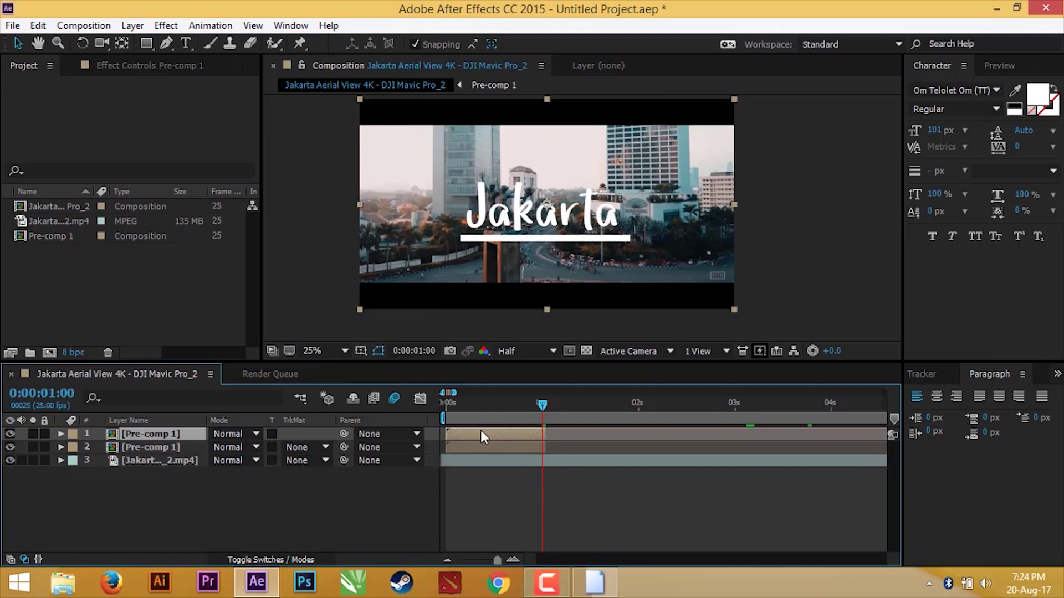
{"action": "left_click_drag", "start_coordinate": [477, 431], "coordinate": [575, 432]}
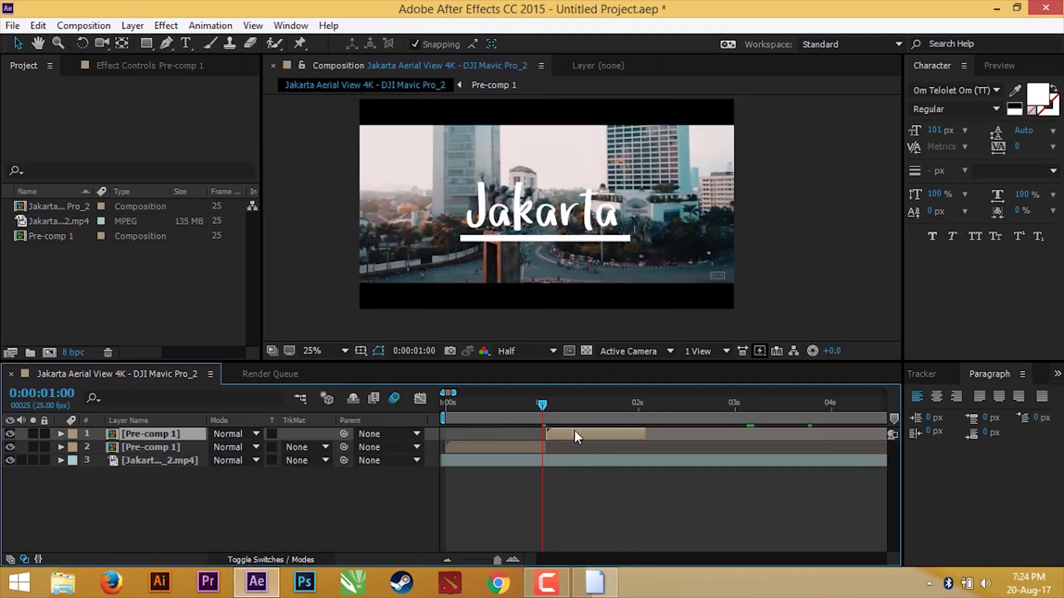
{"action": "left_click_drag", "start_coordinate": [574, 429], "coordinate": [573, 431]}
{"action": "right_click", "coordinate": [568, 439]}
{"action": "mouse_move", "coordinate": [691, 155]}
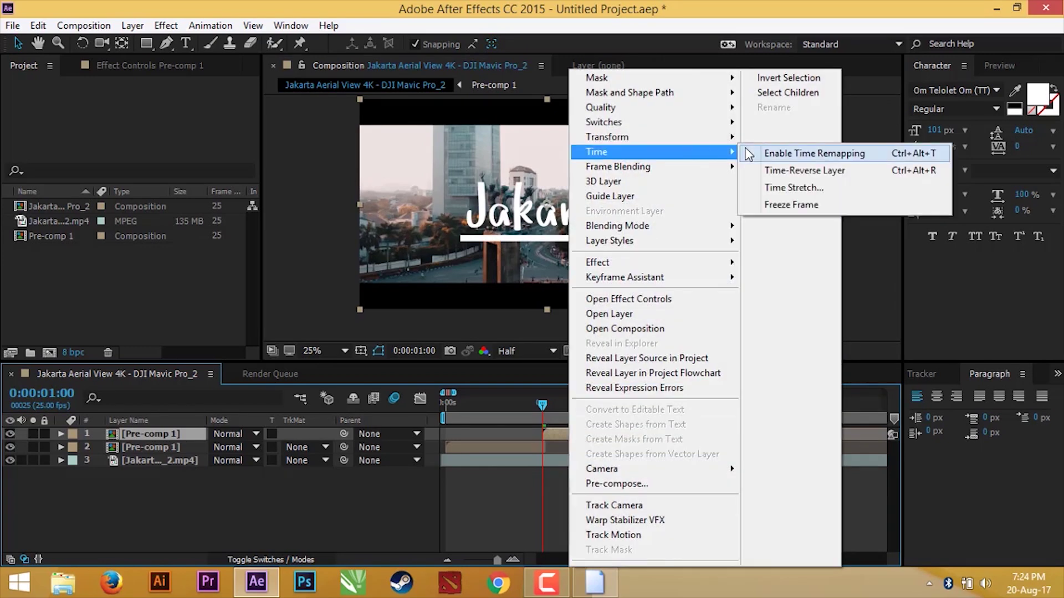
{"action": "left_click", "coordinate": [803, 172]}
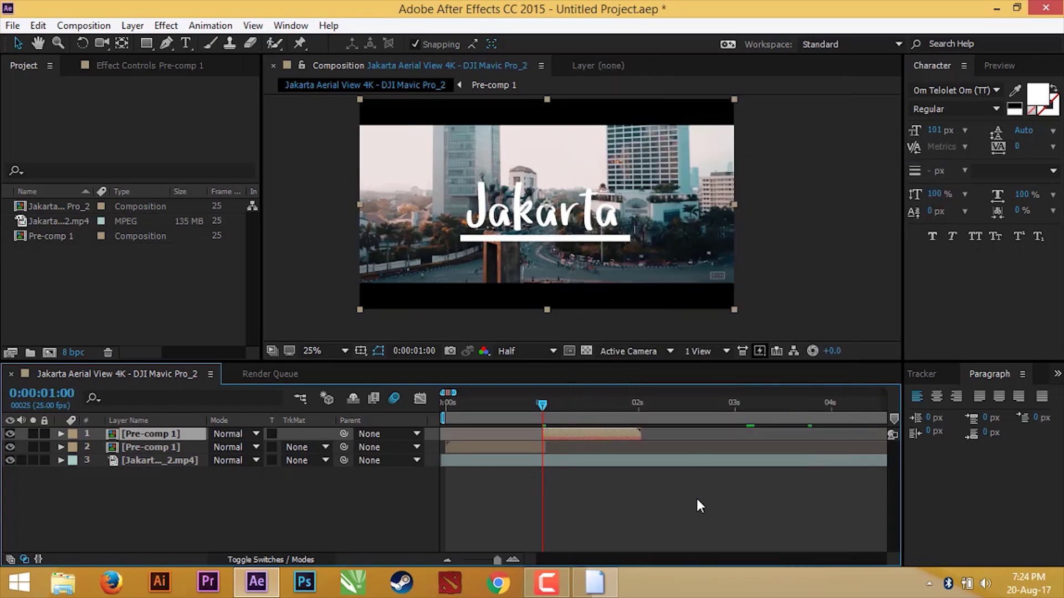
- Preview the reveal and outro, shifting the reversed copy slightly later to hold the title
{"action": "scroll", "coordinate": [684, 501], "scroll_direction": "down", "scroll_amount": 2}
{"action": "left_click_drag", "start_coordinate": [518, 399], "coordinate": [435, 398]}
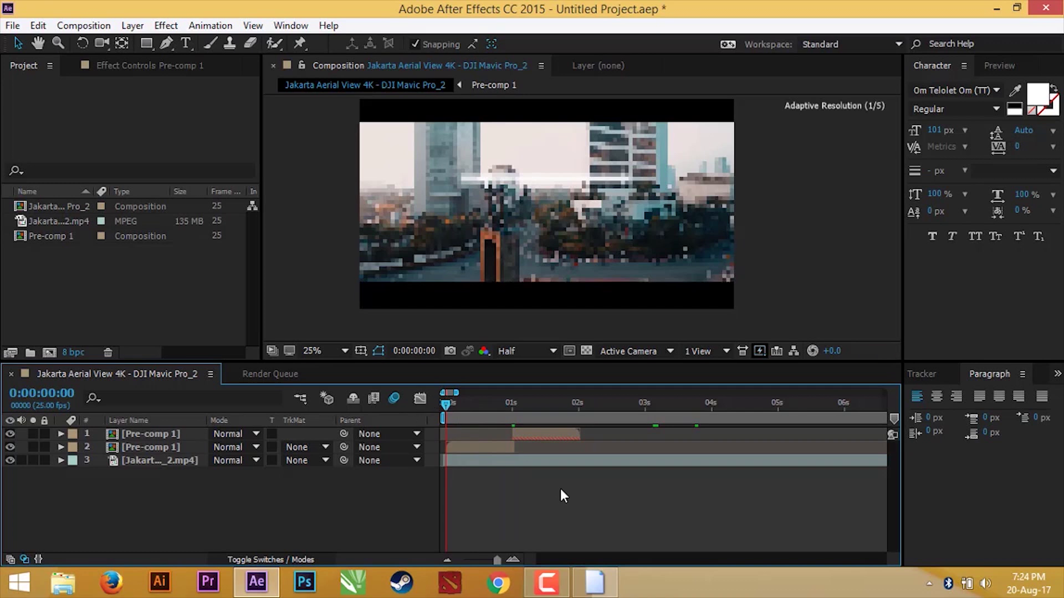
{"action": "key", "text": "space"}
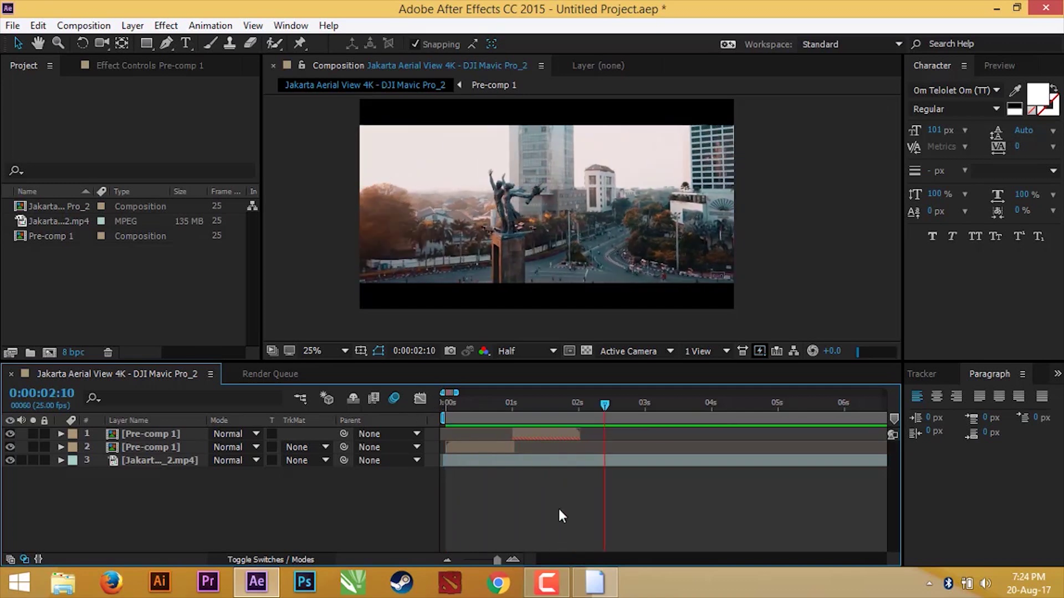
{"action": "mouse_move", "coordinate": [556, 433]}
{"action": "left_mouse_down"}
{"action": "mouse_move", "coordinate": [577, 433]}
{"action": "mouse_move", "coordinate": [543, 449]}
{"action": "left_mouse_up"}
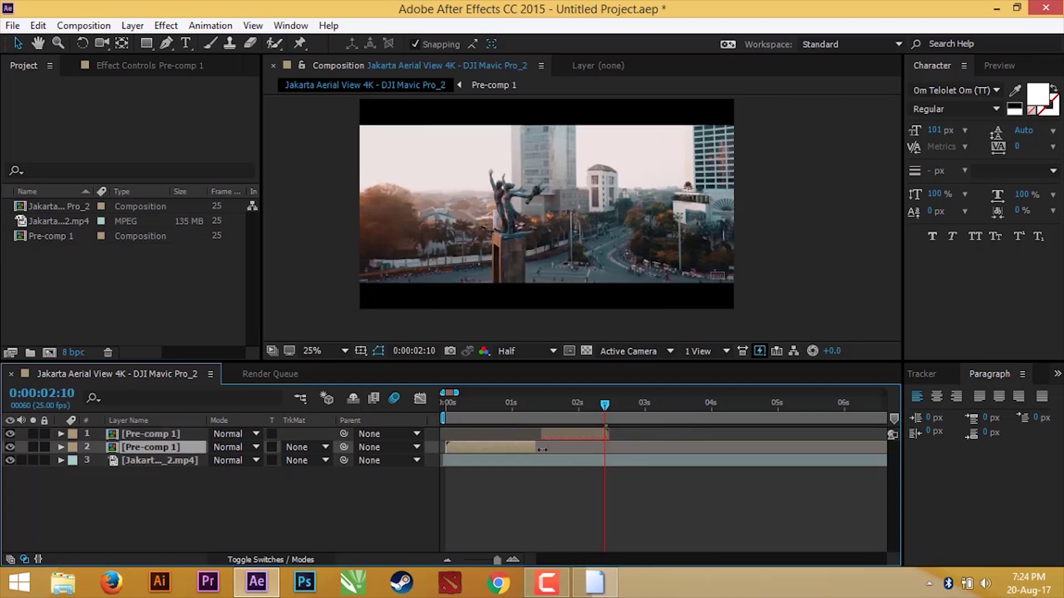
{"action": "key", "text": "space"}
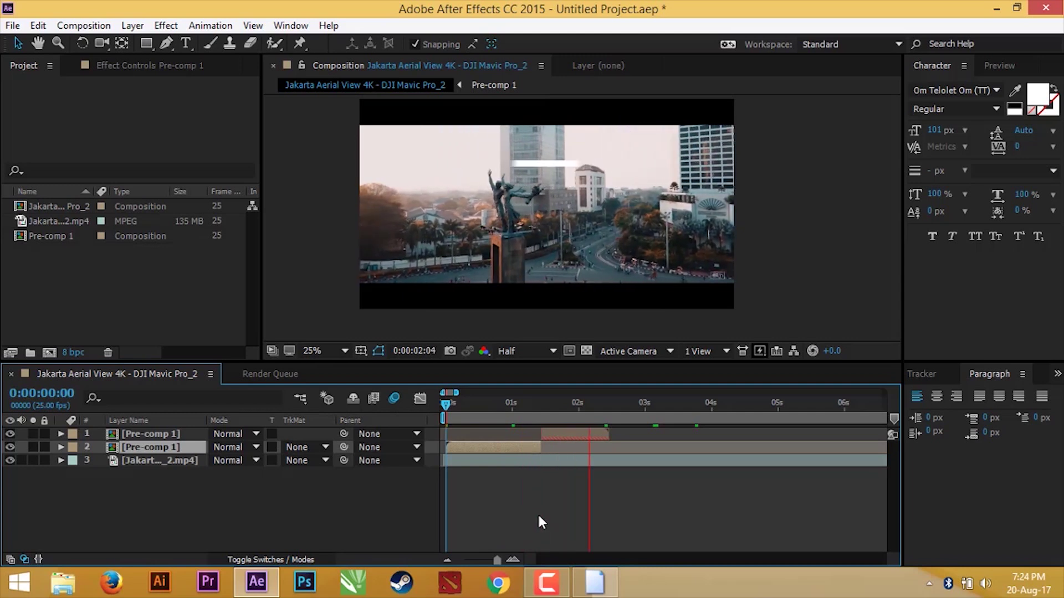
{"action": "left_click", "coordinate": [634, 399]}
{"action": "key", "text": "minus"}
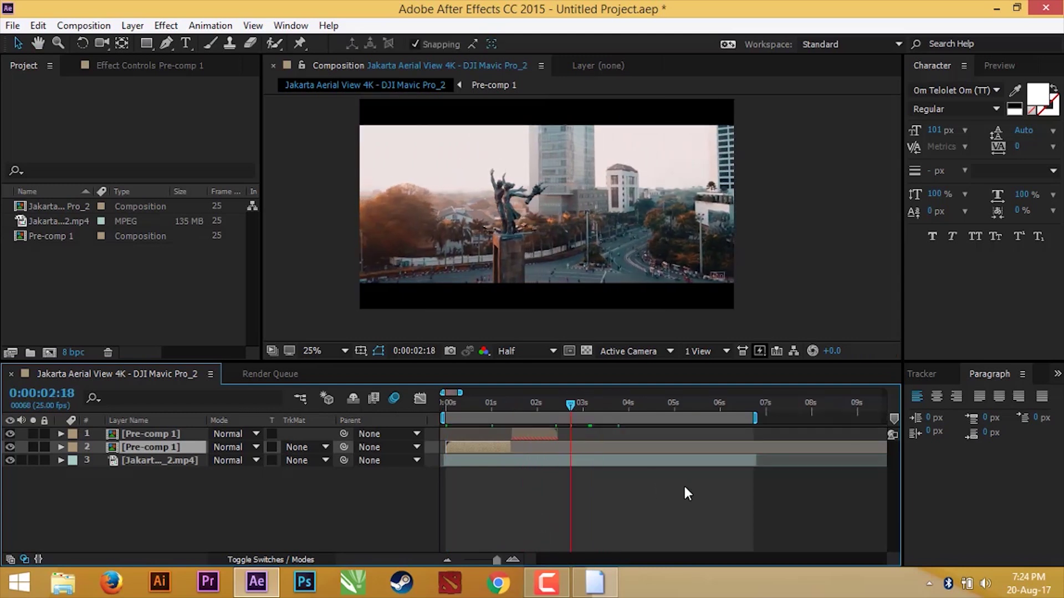